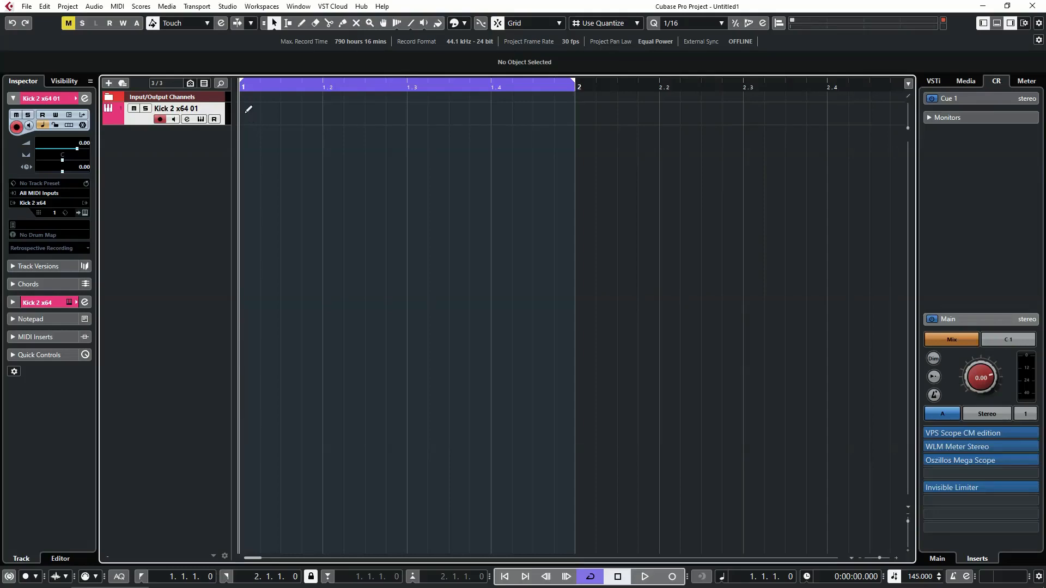
Create a one-beat MIDI part at bar 1 on the kick track and fill it with a C3 note
left_click_drag(245, 112, 312, 114)
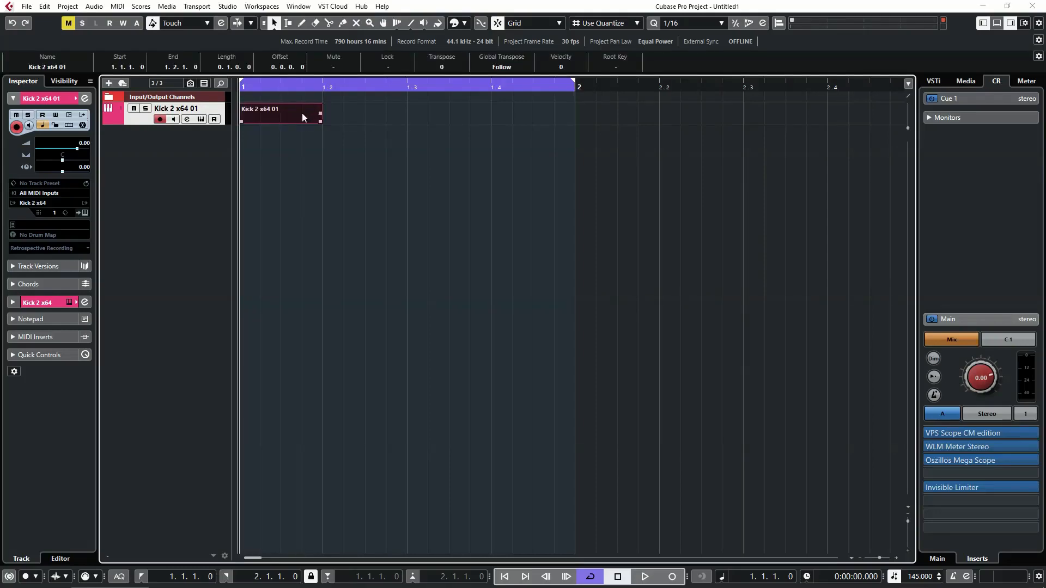
double_click(301, 113)
left_click(144, 318, "alt")
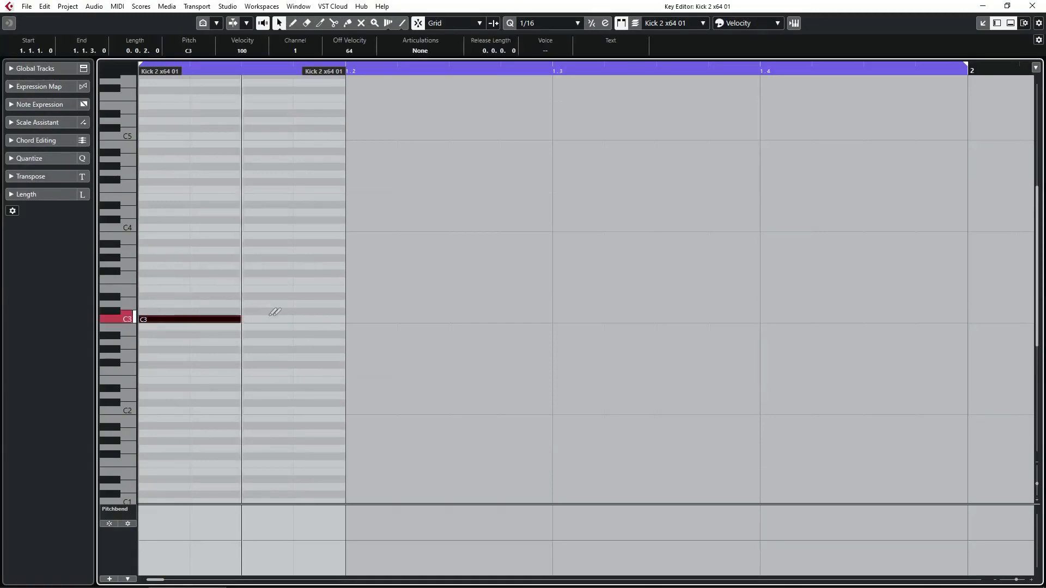
left_click_drag(275, 312, 380, 316)
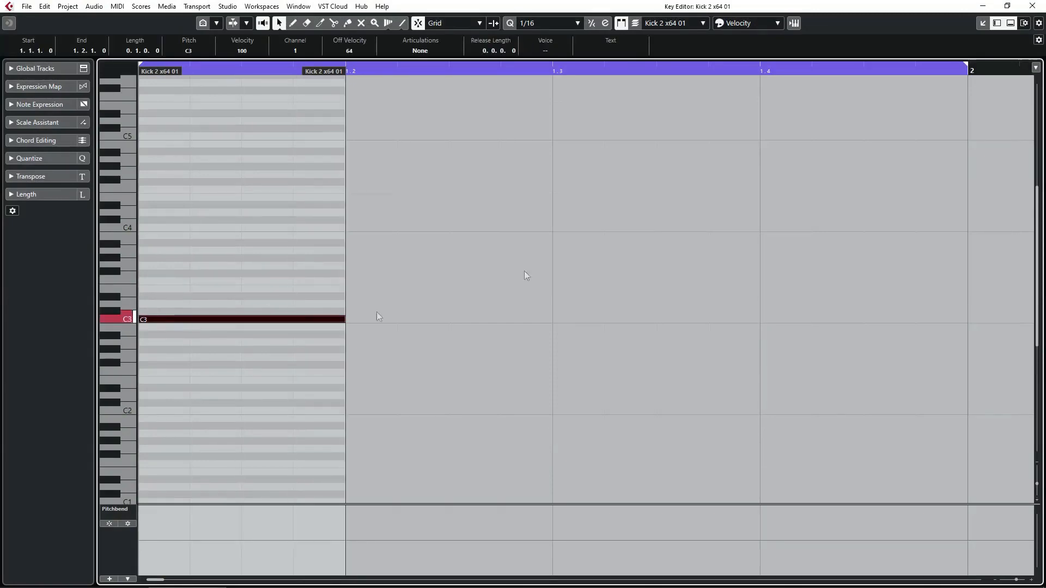
left_click(1032, 6)
Duplicate the one-beat kick part three times to fill the first bar
left_click_drag(366, 162, 277, 126)
key("ctrl+d")
key("ctrl+d")
key("ctrl+d")
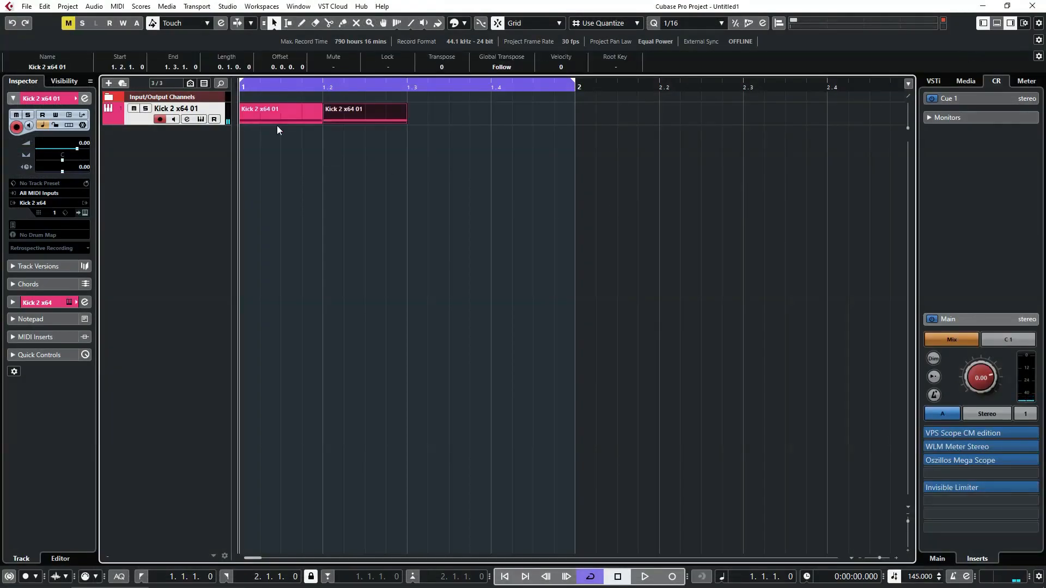
left_click(625, 201)
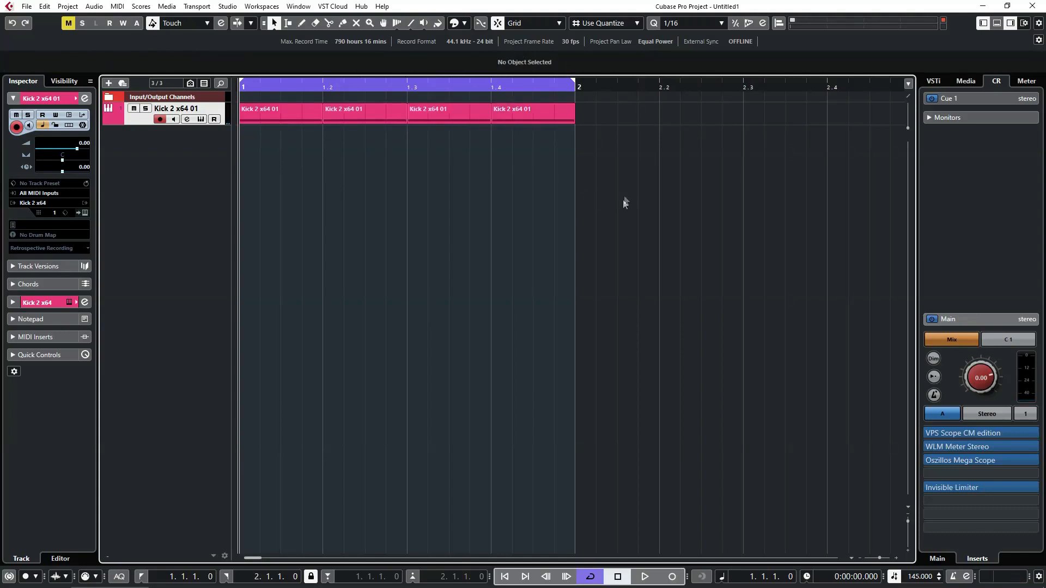
Set the project tempo to 145 BPM
left_click(925, 576)
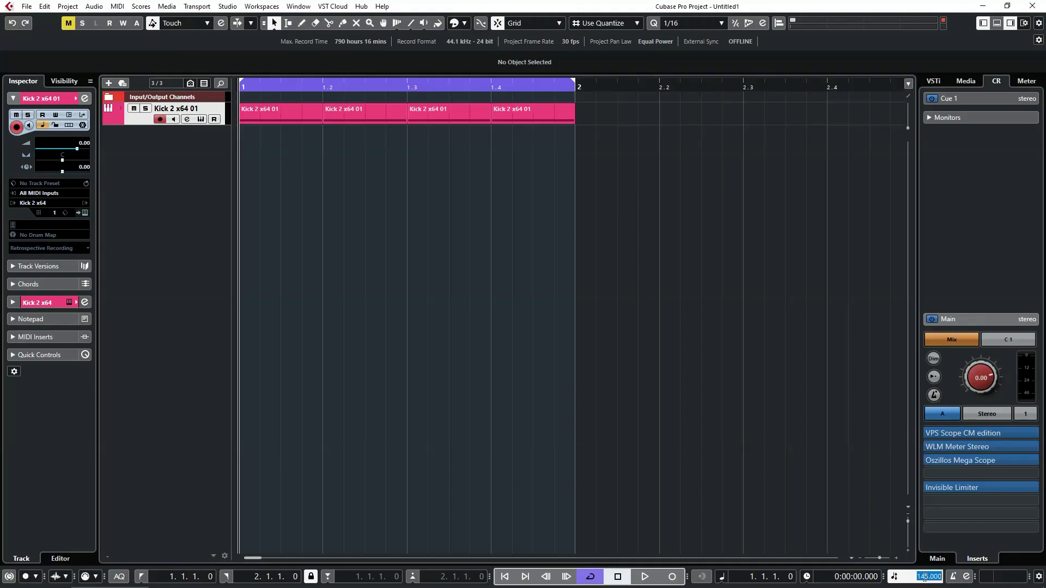
type("145")
key("Return")
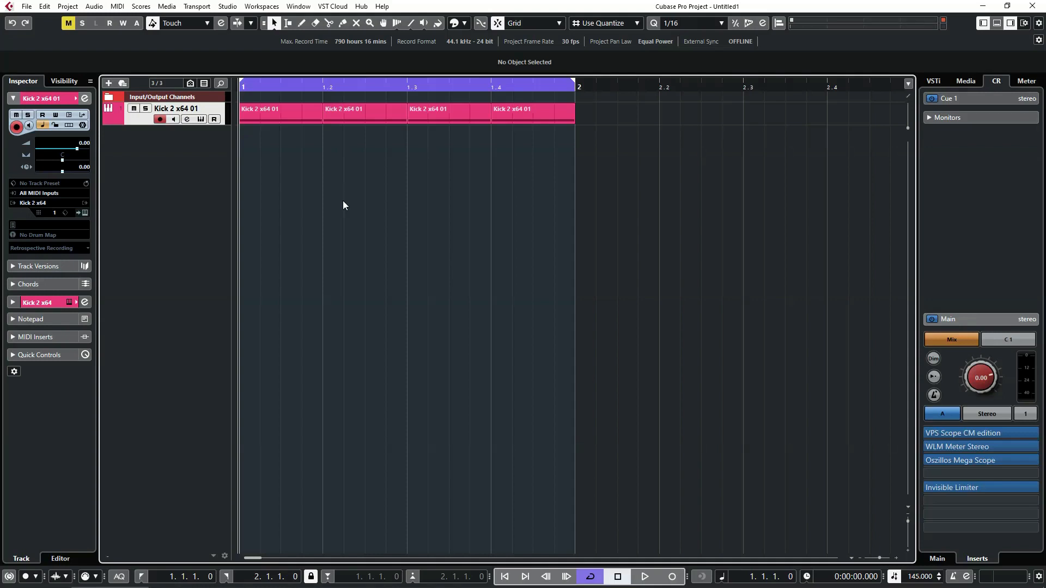
left_click(85, 213)
left_click(844, 155)
double_click(925, 577)
type("145")
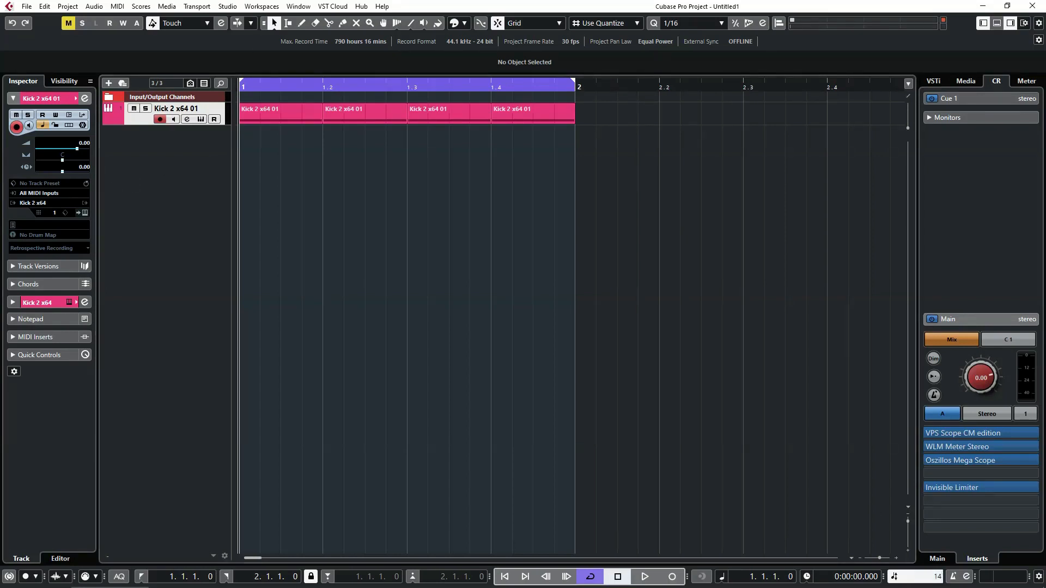
key("Return")
Choose Kick 2 x64 as the track's instrument, close its window and play the kick pattern
left_click(49, 204)
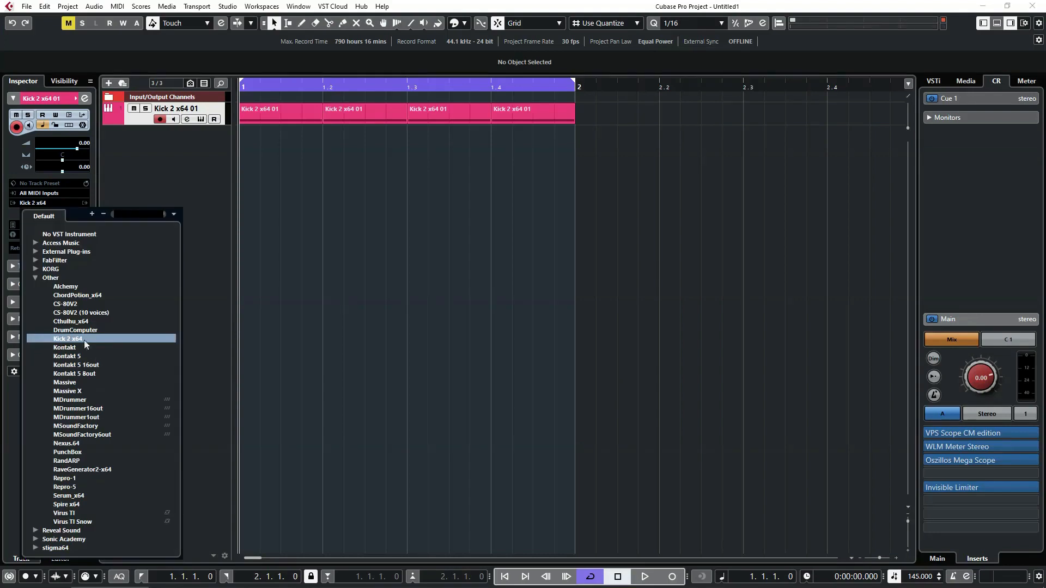
left_click(84, 340)
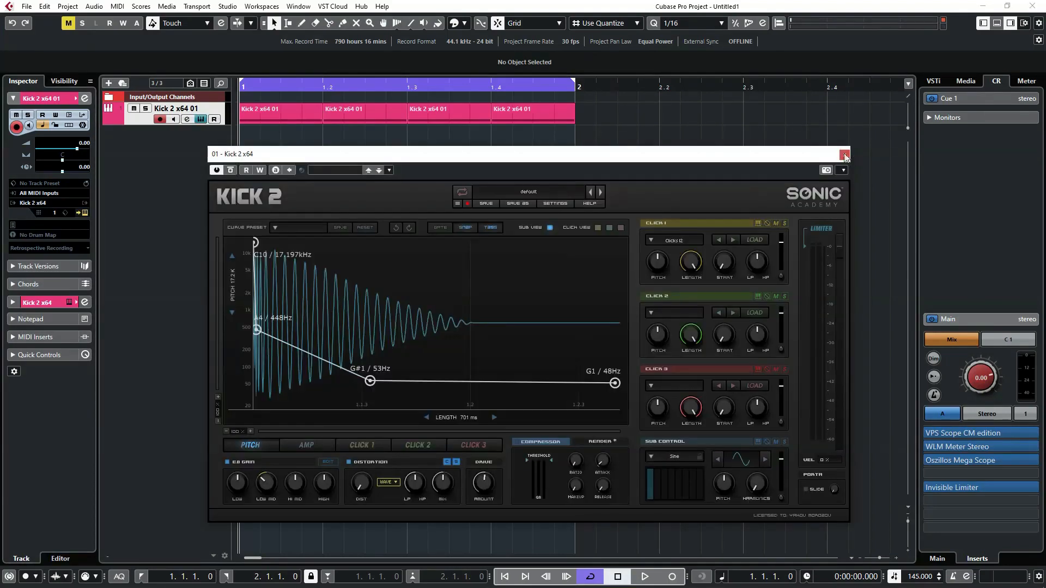
left_click(844, 155)
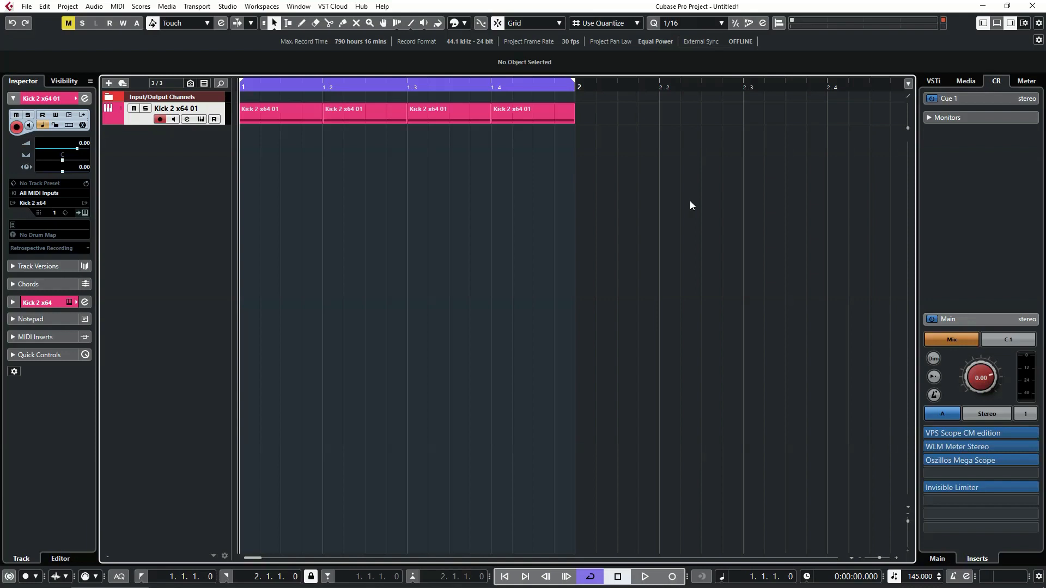
key("space")
key("space")
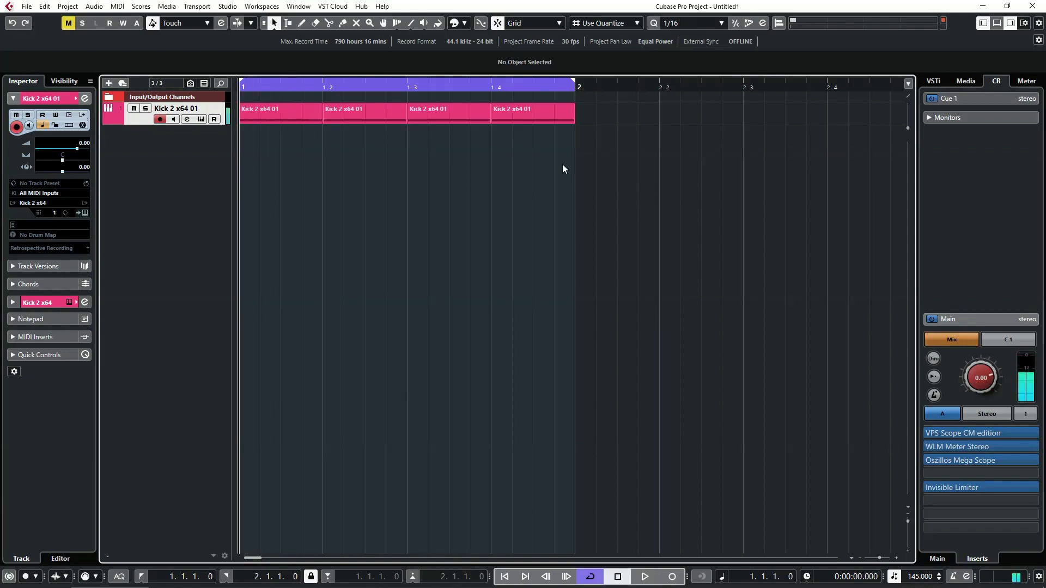
Delete the last three kick parts and shorten the cycle range to end at beat 1.2
left_click_drag(593, 157, 327, 103)
key("Delete")
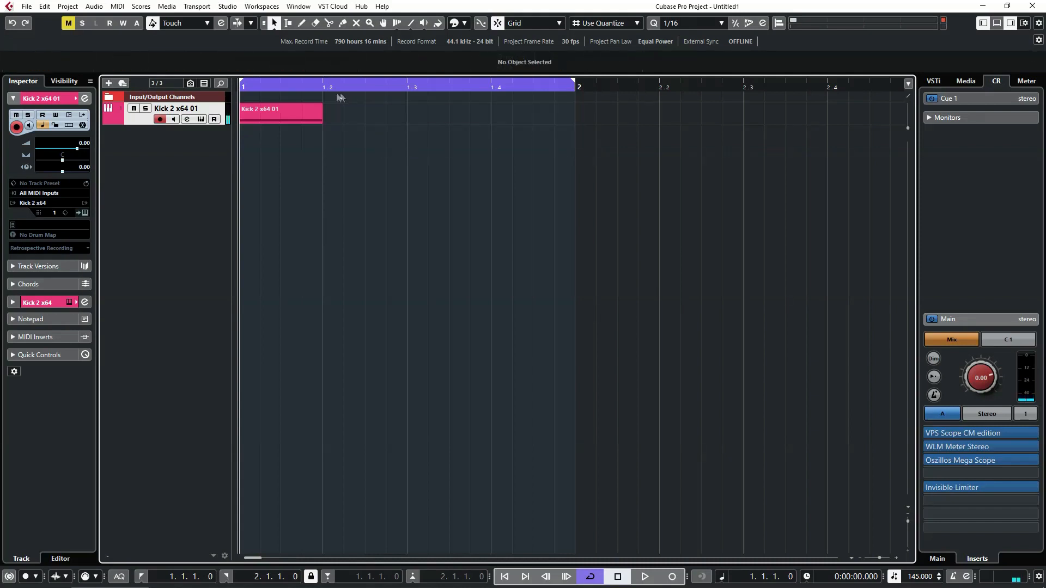
left_click(327, 88, "alt")
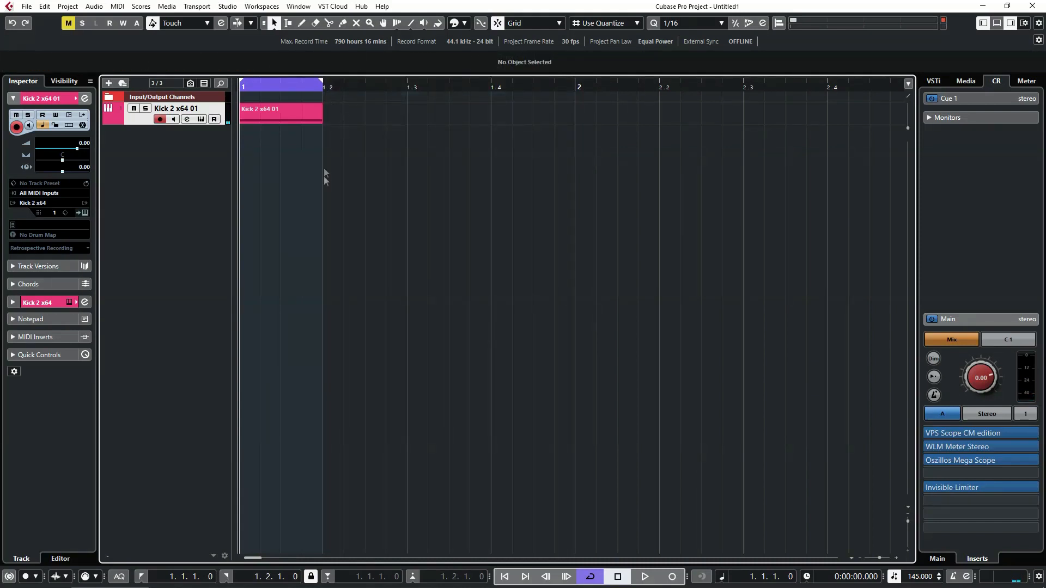
scroll(312, 171, "up", 5)
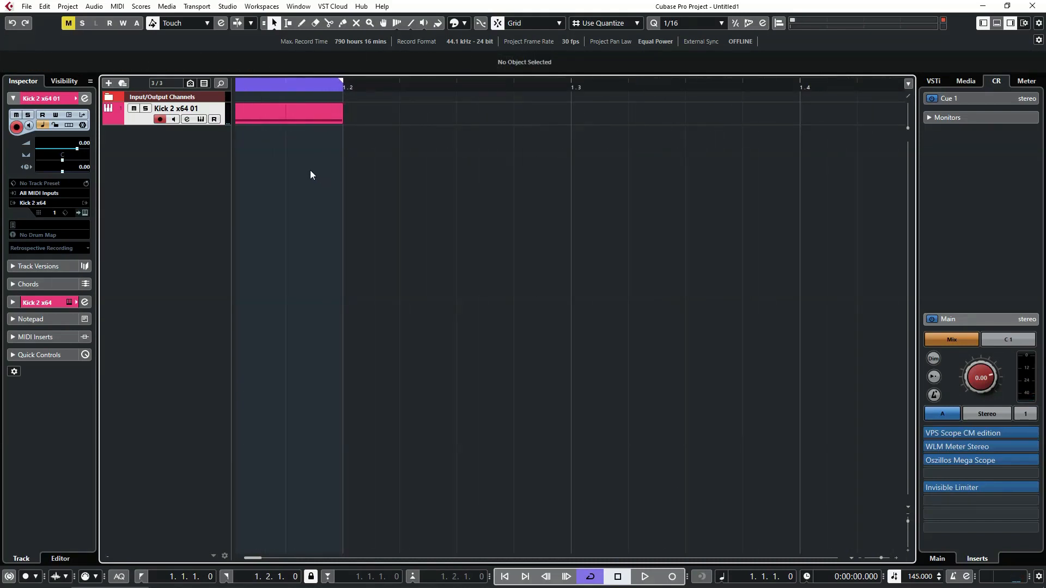
scroll(310, 171, "left", 2)
scroll(384, 182, "up", 3)
scroll(502, 194, "left", 2)
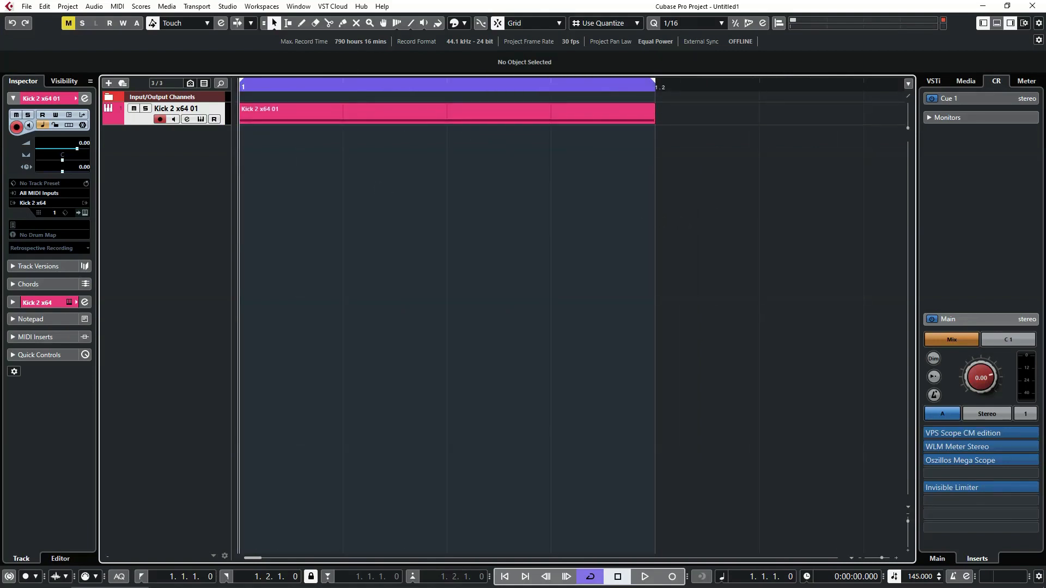
Switch to Calculator and divide 60000 by 145 to get the beat length in milliseconds
left_click_drag(154, 0, 693, 181)
type("6")
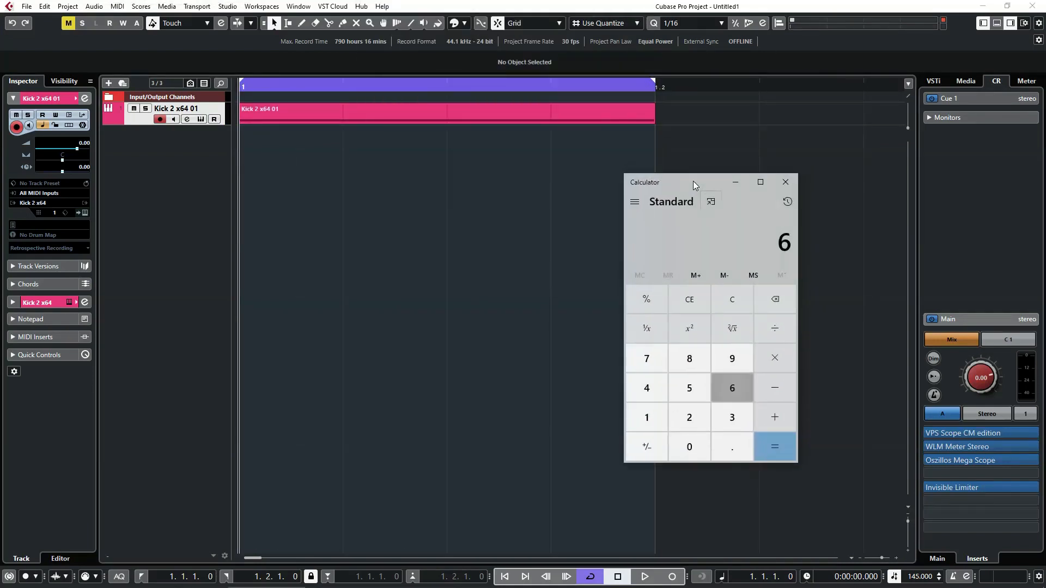
type("00000")
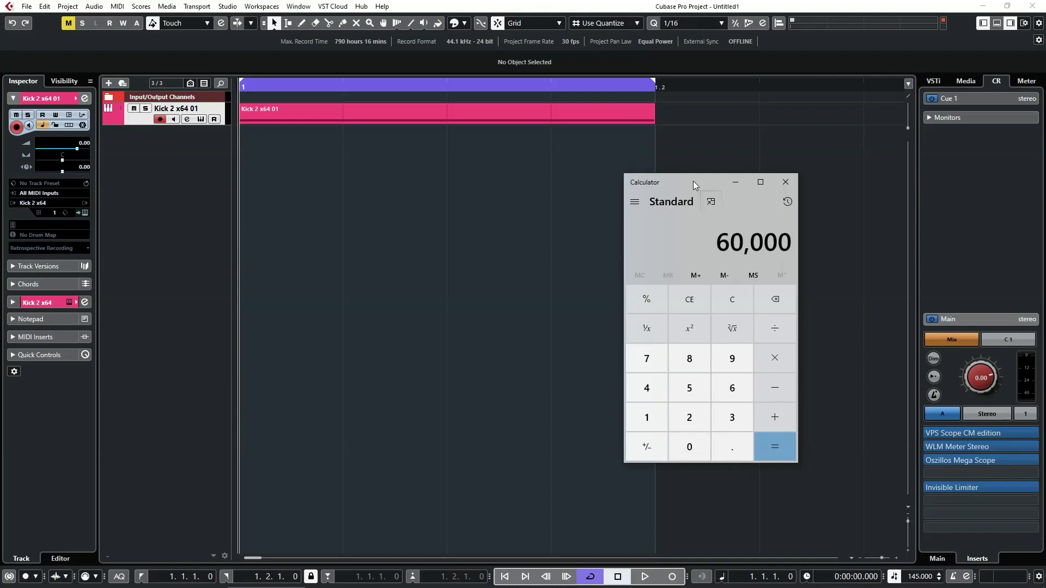
type("/14")
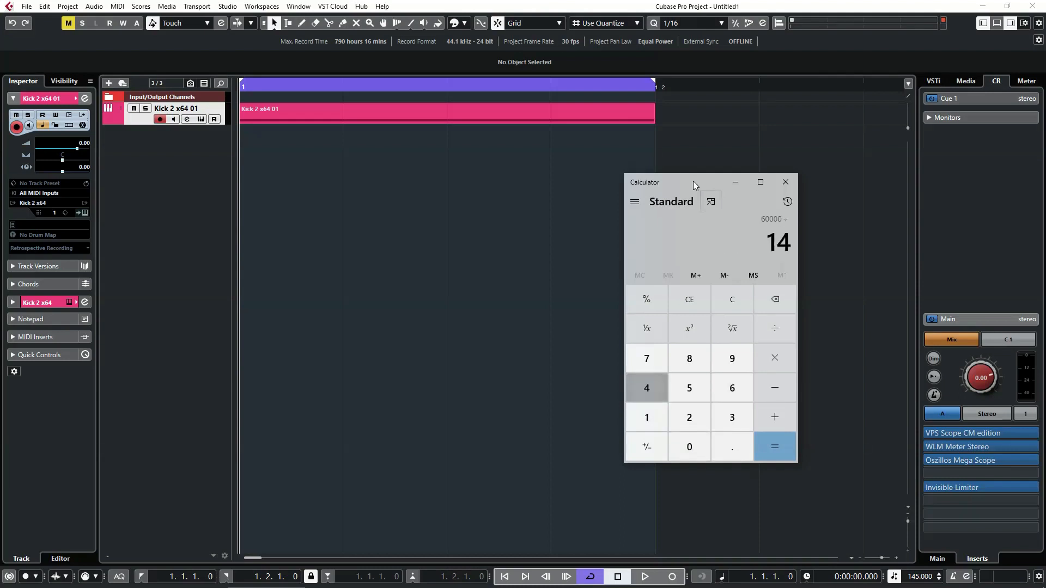
type("5")
key("Return")
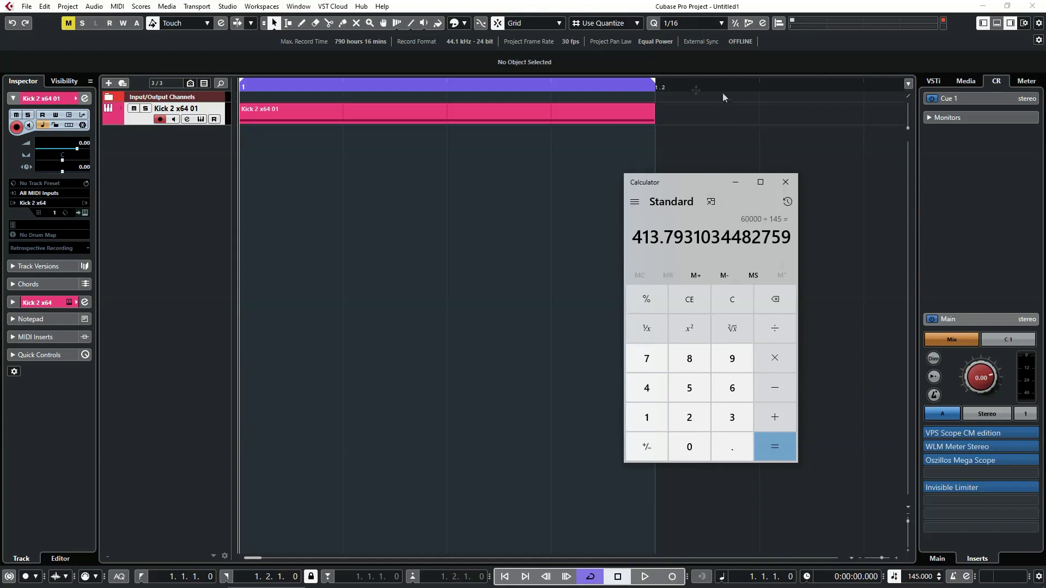
Display the project ruler in seconds to check where the kick part ends, and return it to Bars+Beats
right_click(640, 82)
left_click(665, 101)
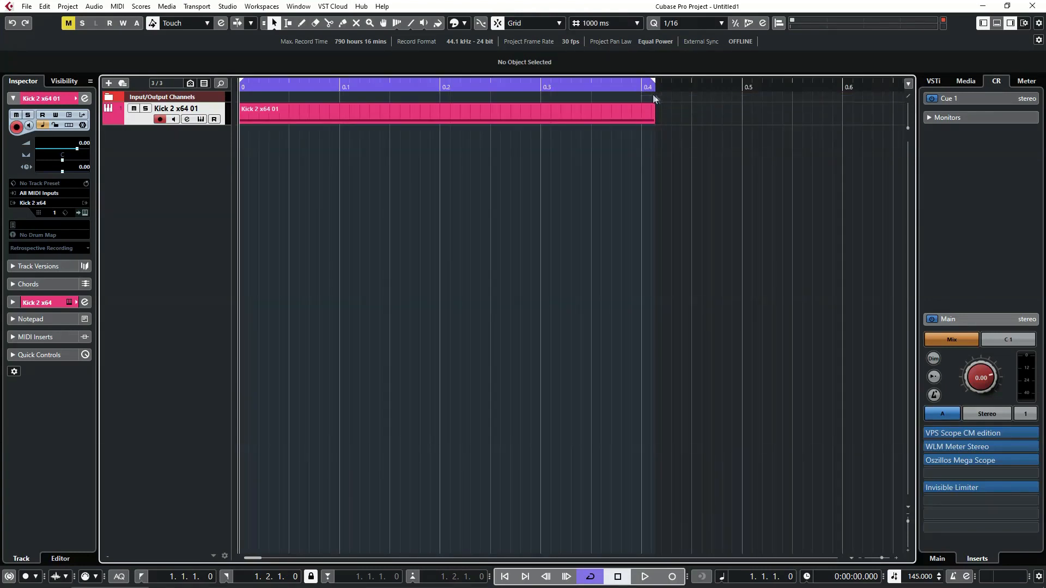
scroll(654, 96, "up", 5)
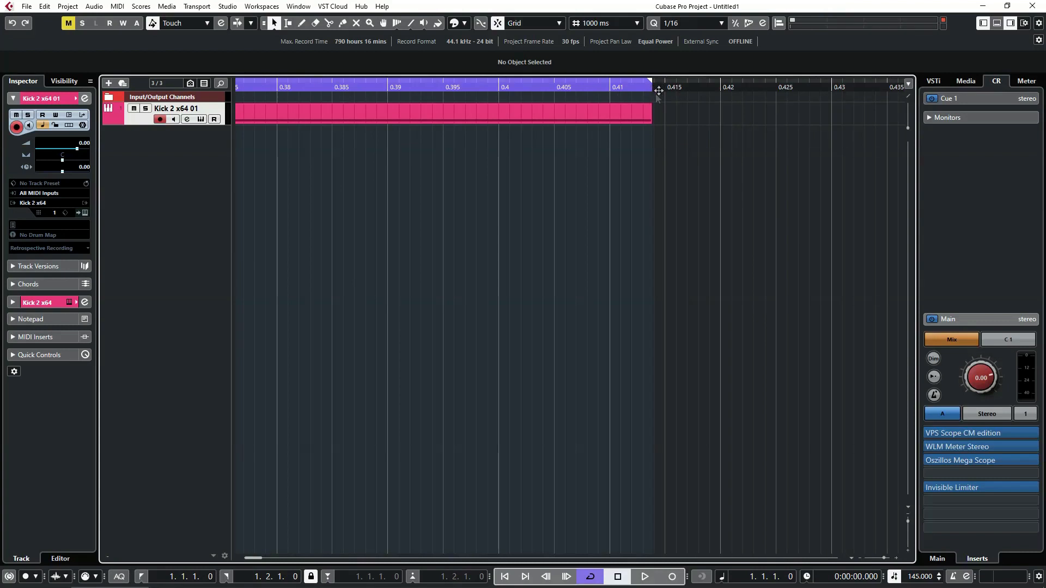
scroll(643, 131, "down", 2)
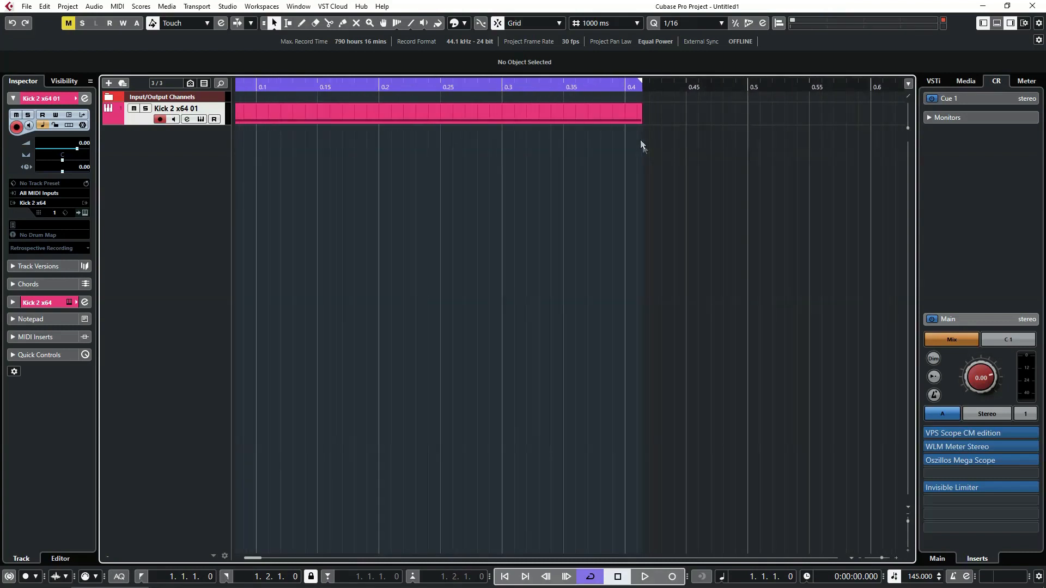
scroll(646, 155, "down", 6)
scroll(679, 167, "up", 3)
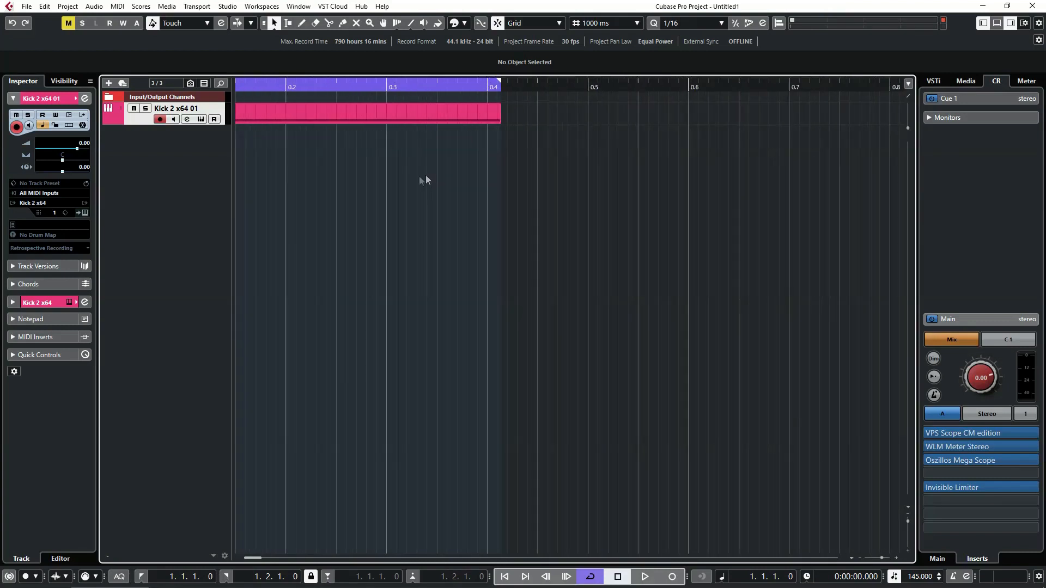
right_click(616, 85)
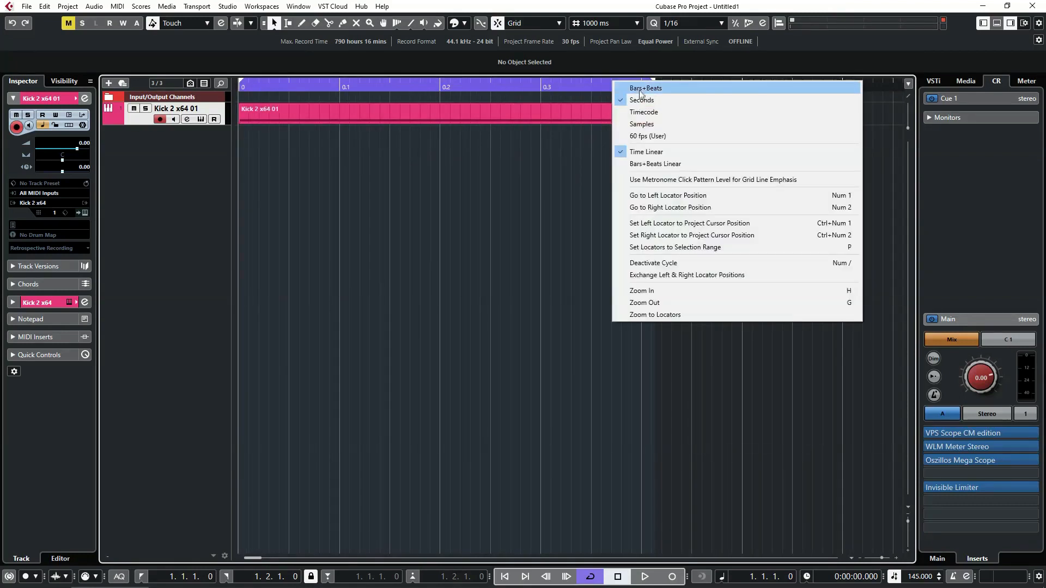
left_click(639, 89)
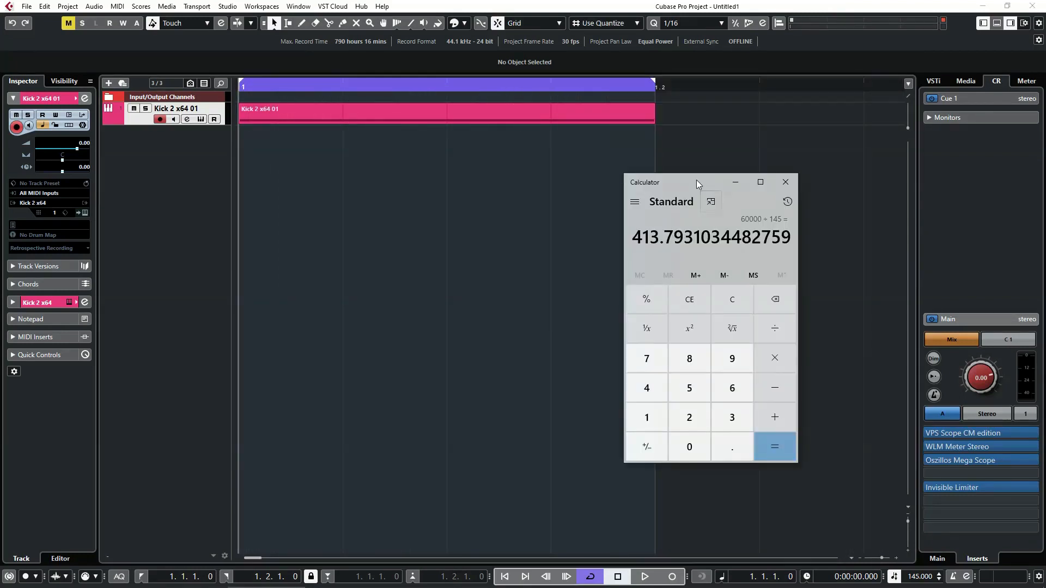
Divide the calculated beat length by 2 in Calculator and close it
key("slash")
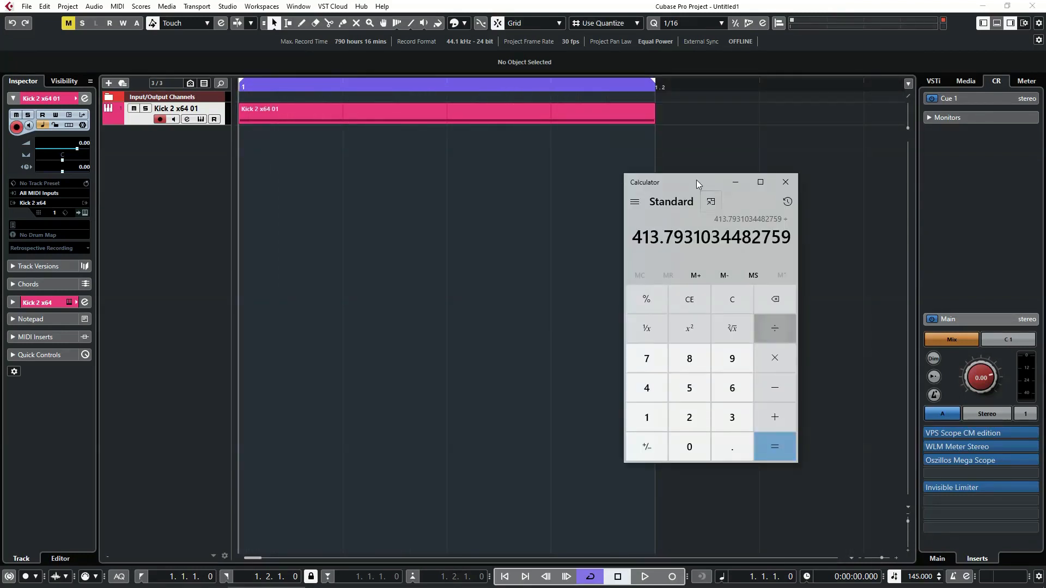
type("2")
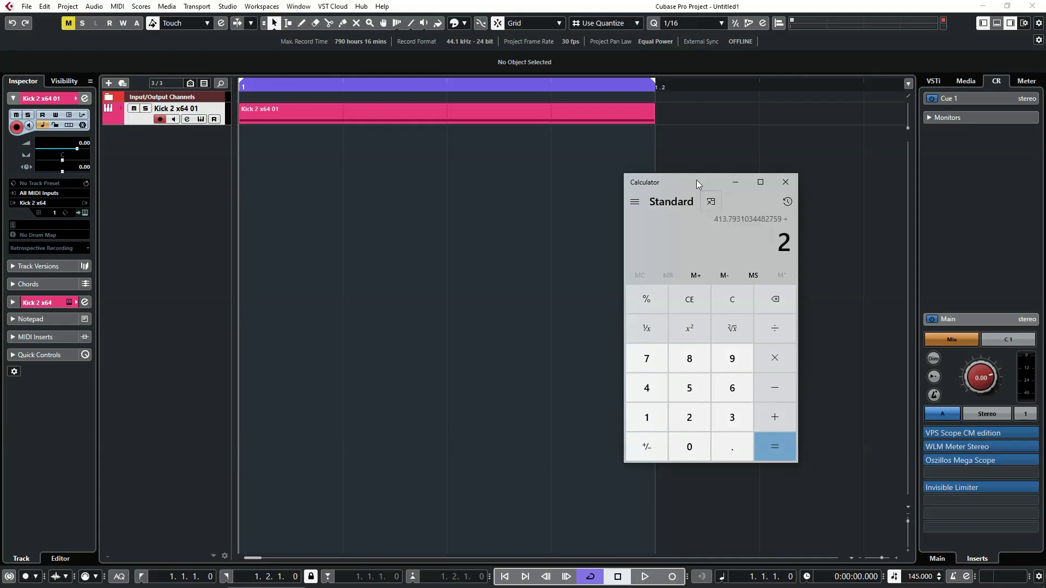
key("Return")
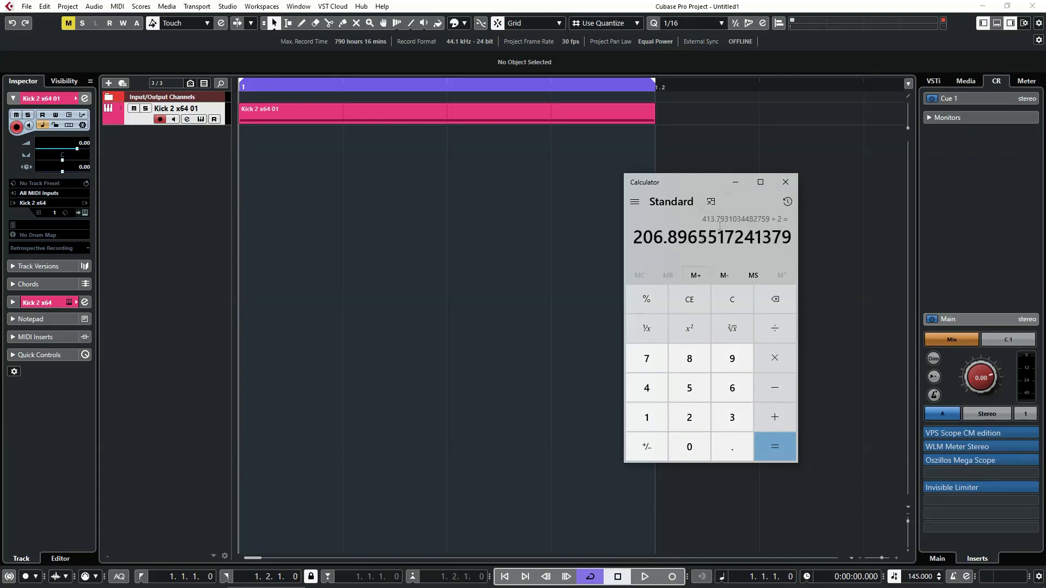
left_click(786, 187)
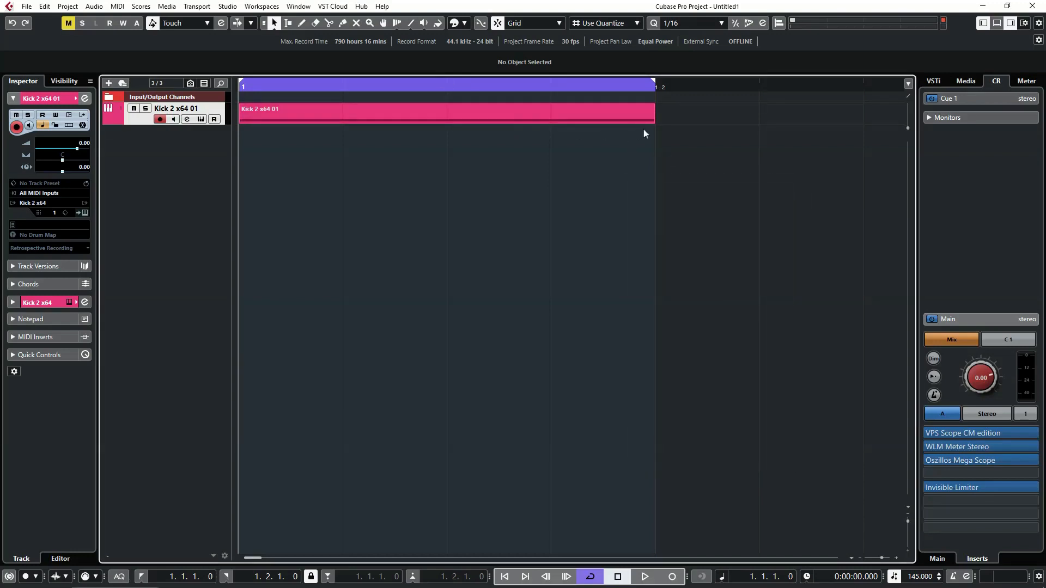
Shorten the C3 note in the kick part to half a beat and play the loop
double_click(620, 111)
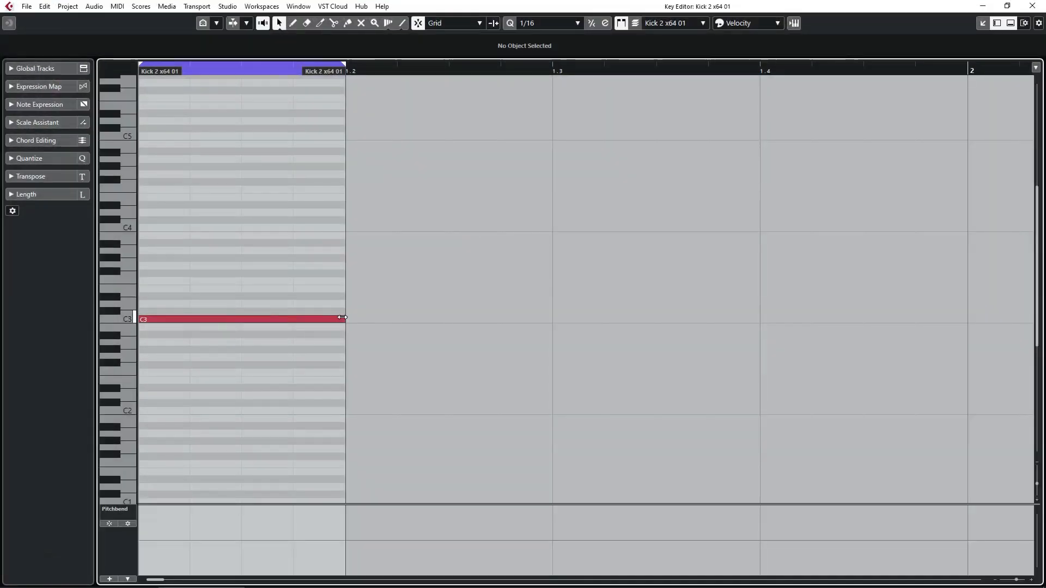
left_click_drag(345, 319, 242, 319)
left_click(1032, 6)
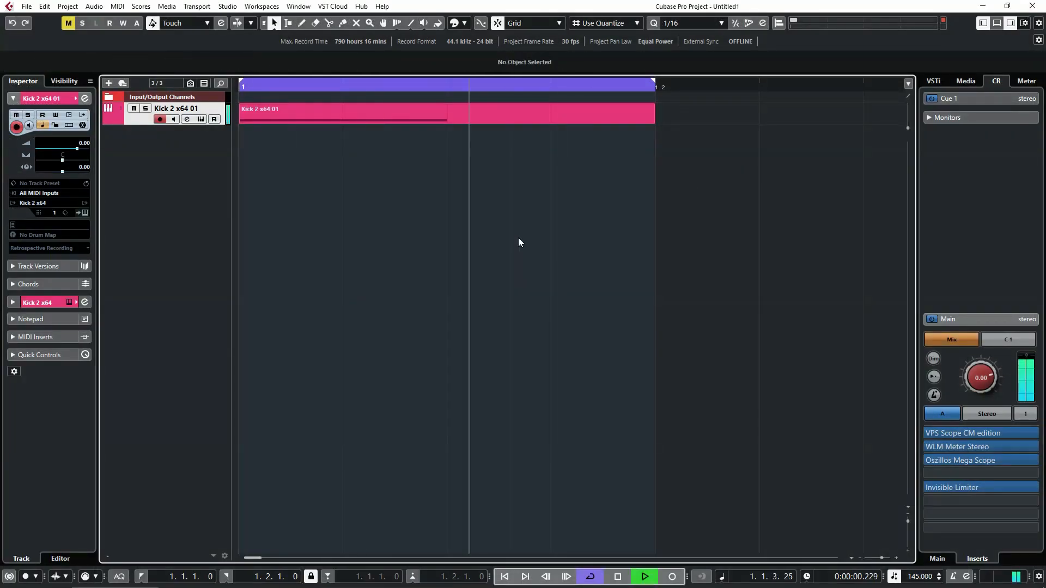
key("space")
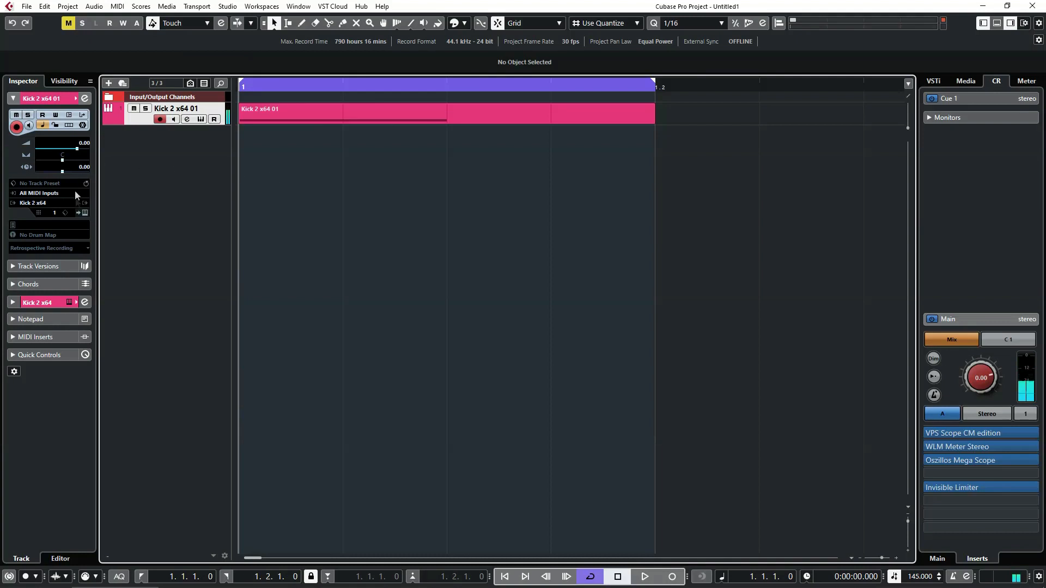
Open the track's Kick 2 instrument and increase the kick length to about 1107 ms
left_click(84, 213)
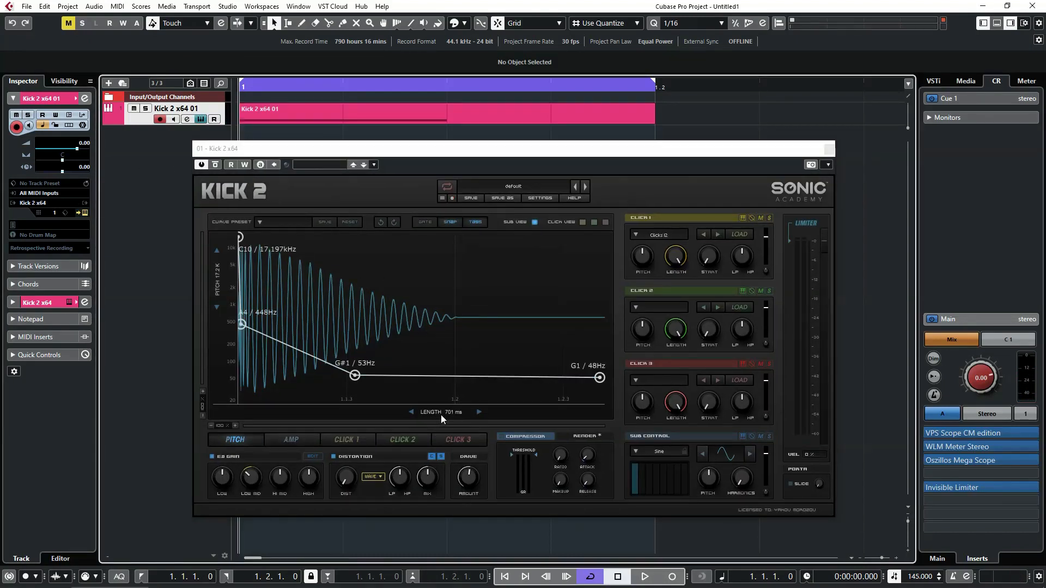
left_click_drag(442, 415, 441, 381)
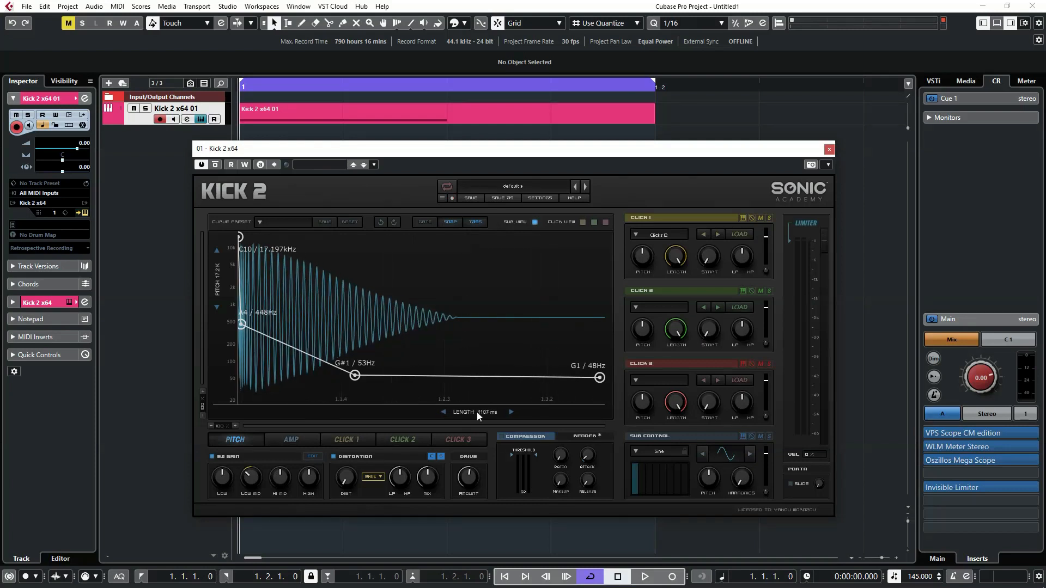
Play the kick, then reshape the amp envelope's start to hold at 1.0, dip to about 0.7 and return to 1.0
key("space")
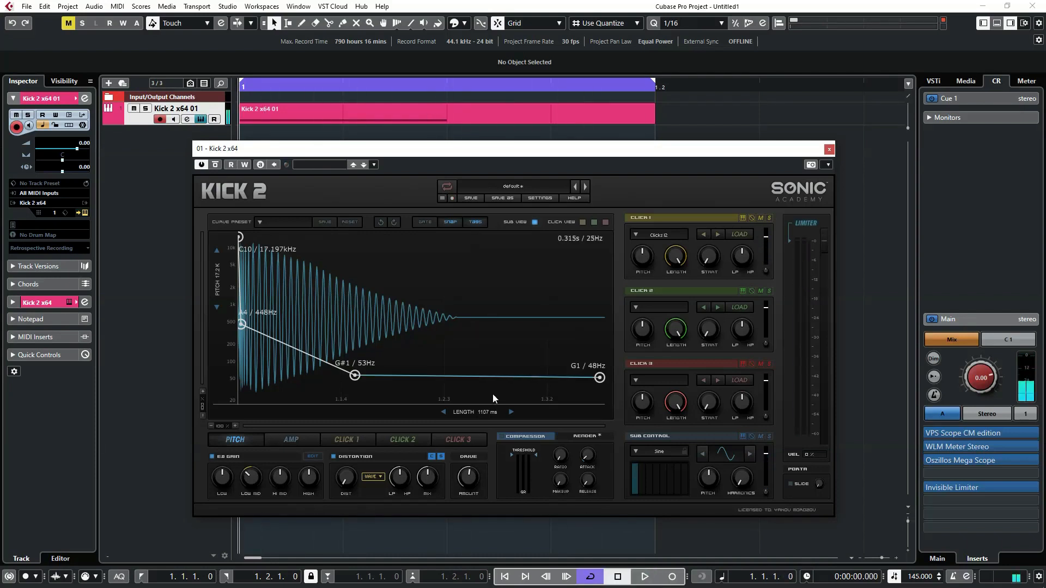
left_click(299, 440)
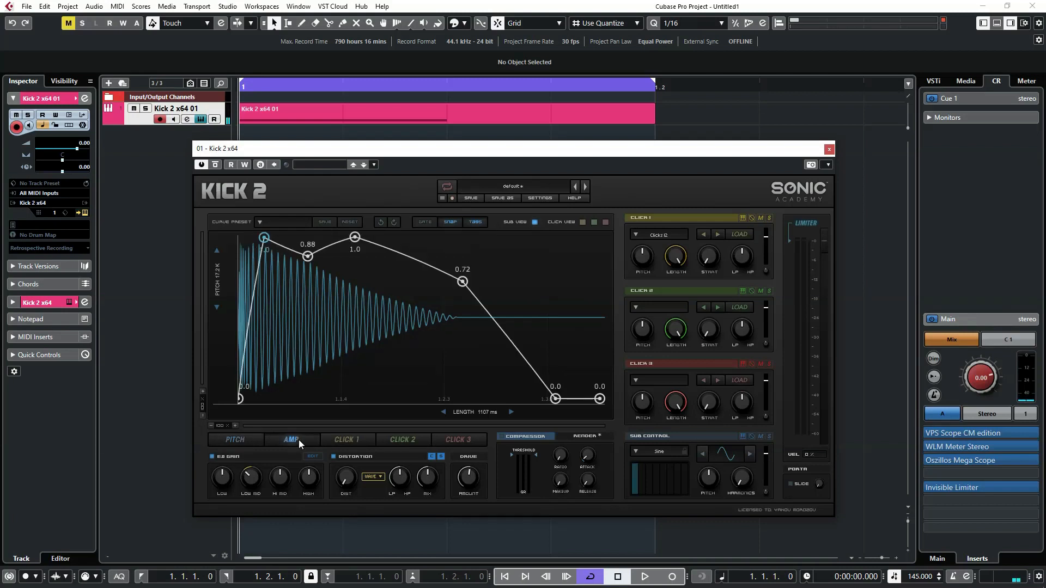
double_click(272, 250)
left_click_drag(272, 250, 304, 282)
left_click_drag(355, 237, 332, 237)
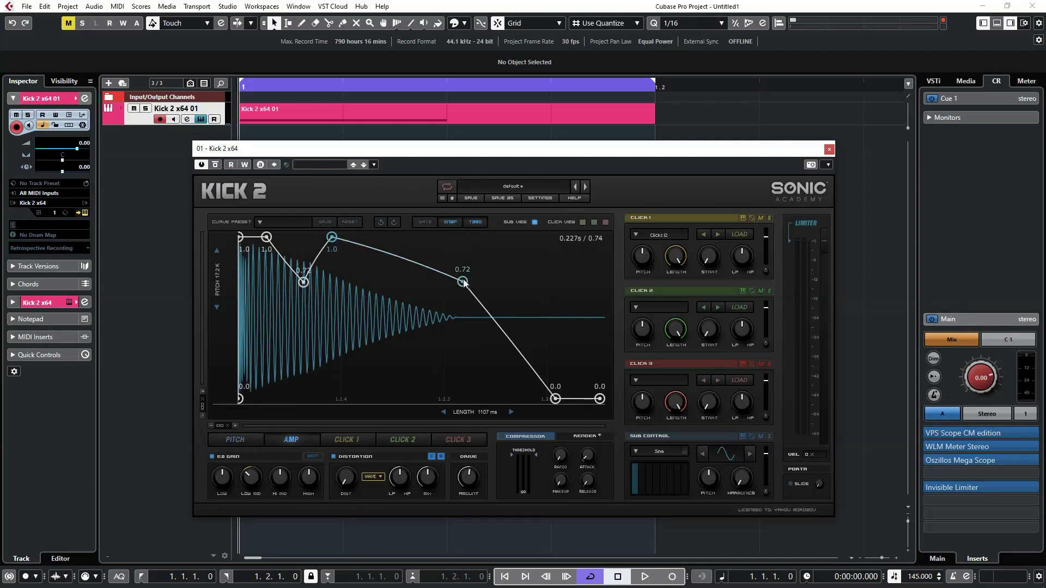
Raise the amp envelope's fourth upper node to 1.0, pull the fade-out node in to about 0.206 s at 0.0, and play the loop
left_click_drag(463, 282, 397, 237)
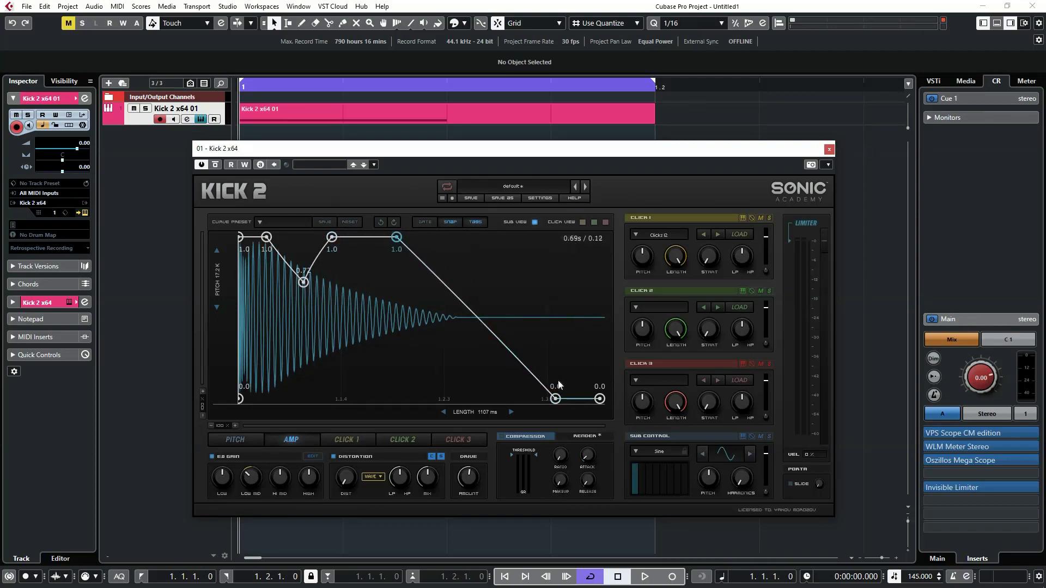
left_click_drag(555, 399, 458, 399)
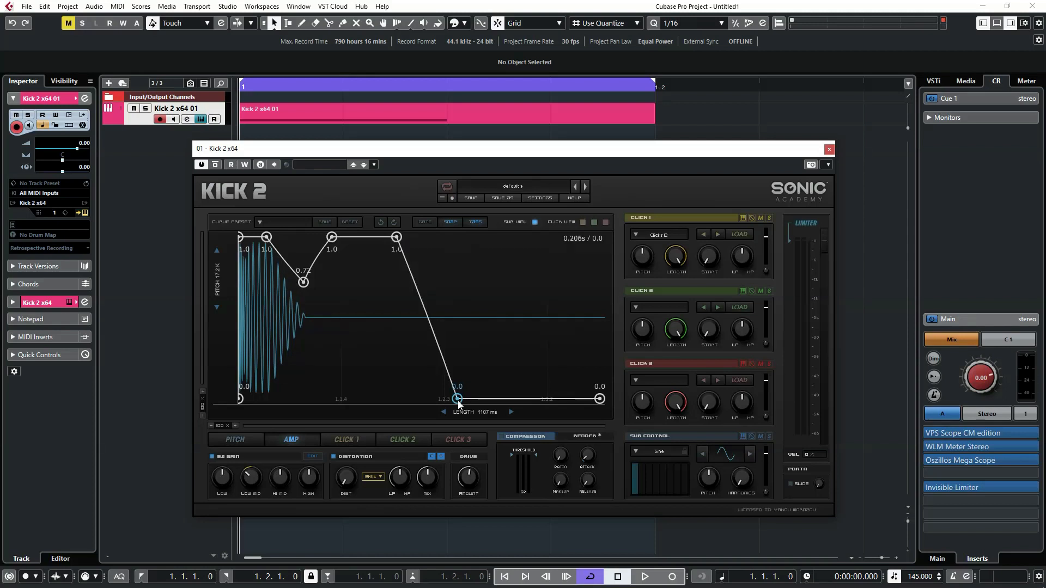
key("space")
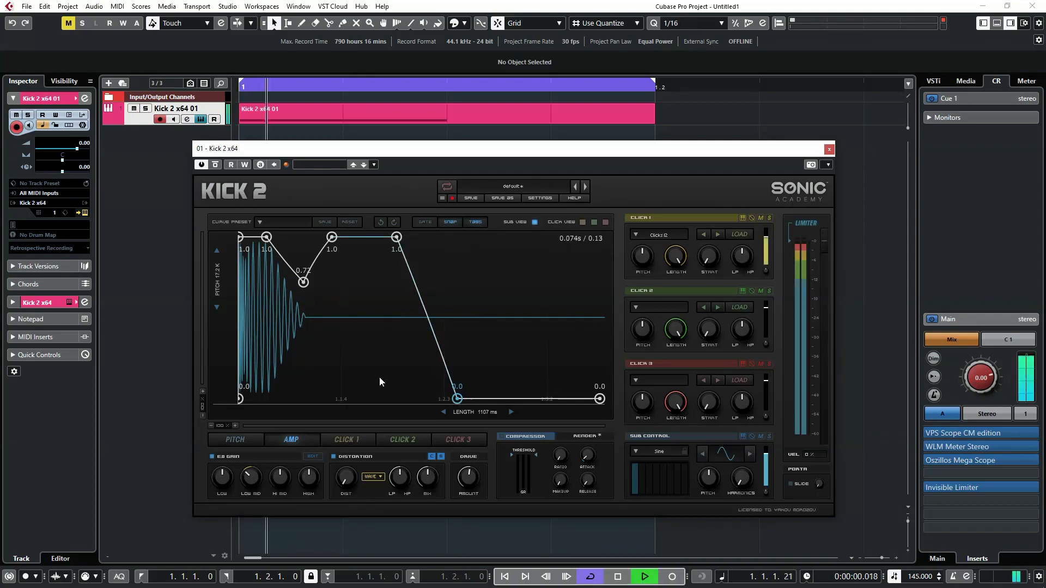
key("space")
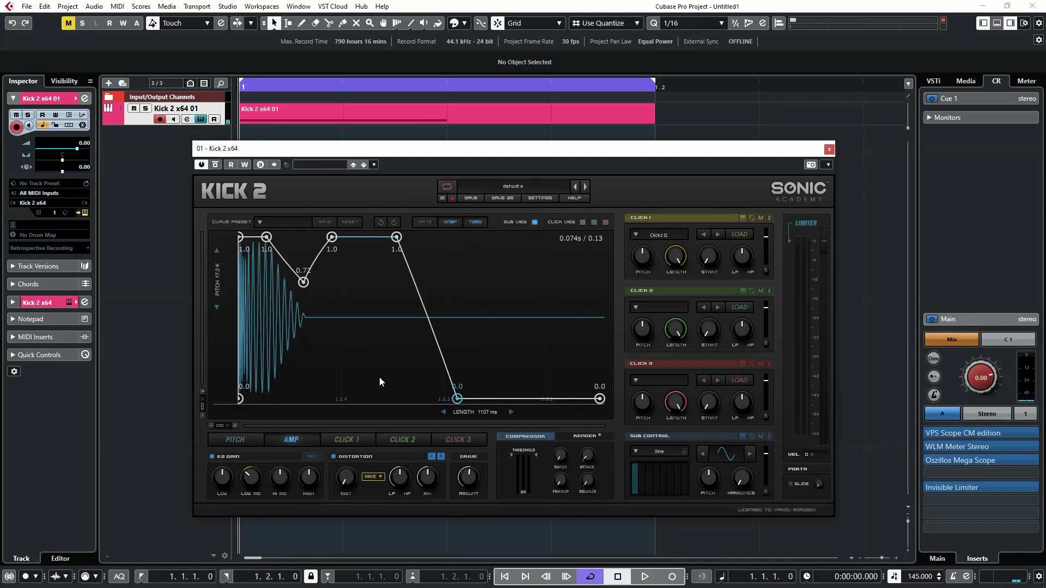
Shape the pitch envelope with nodes at D#8, C7 and C#4 (277 Hz), audition it, and move the low node out to G1 (49 Hz)
left_click(242, 440)
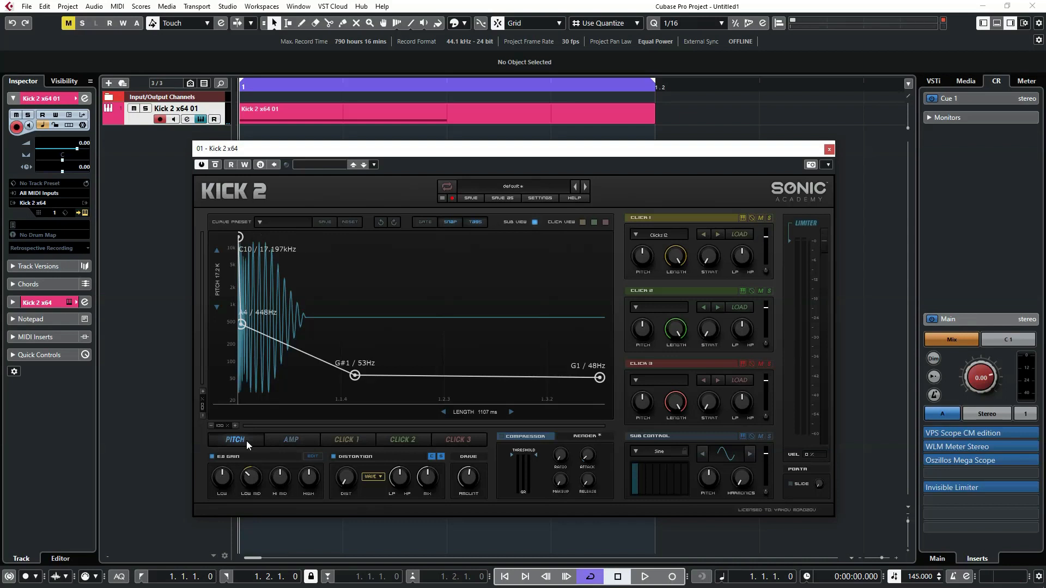
left_click_drag(243, 240, 260, 342)
double_click(257, 300)
key("space")
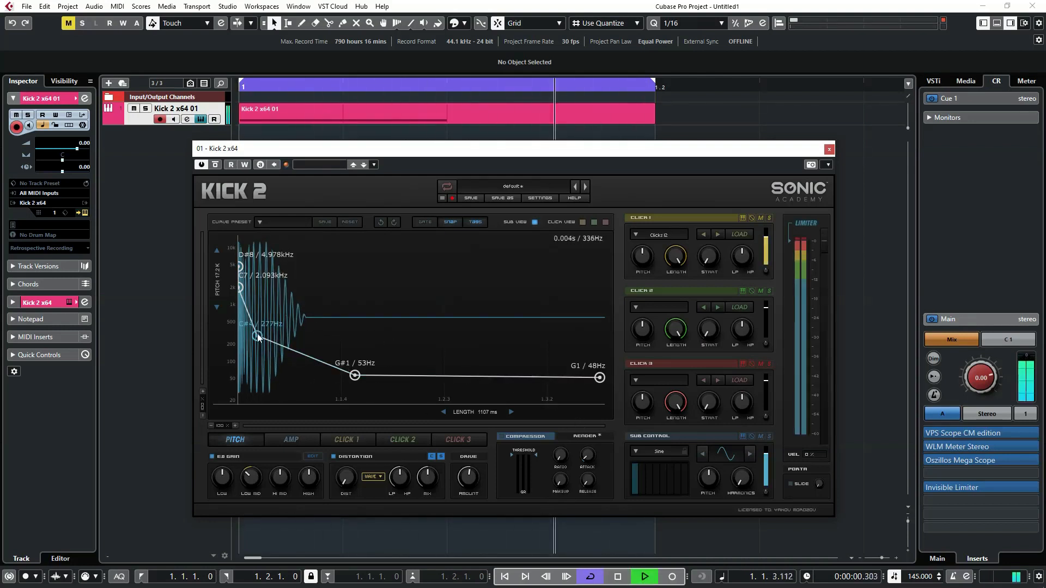
mouse_move(259, 338)
left_mouse_down()
mouse_move(276, 345)
mouse_move(255, 336)
left_mouse_up()
key("space")
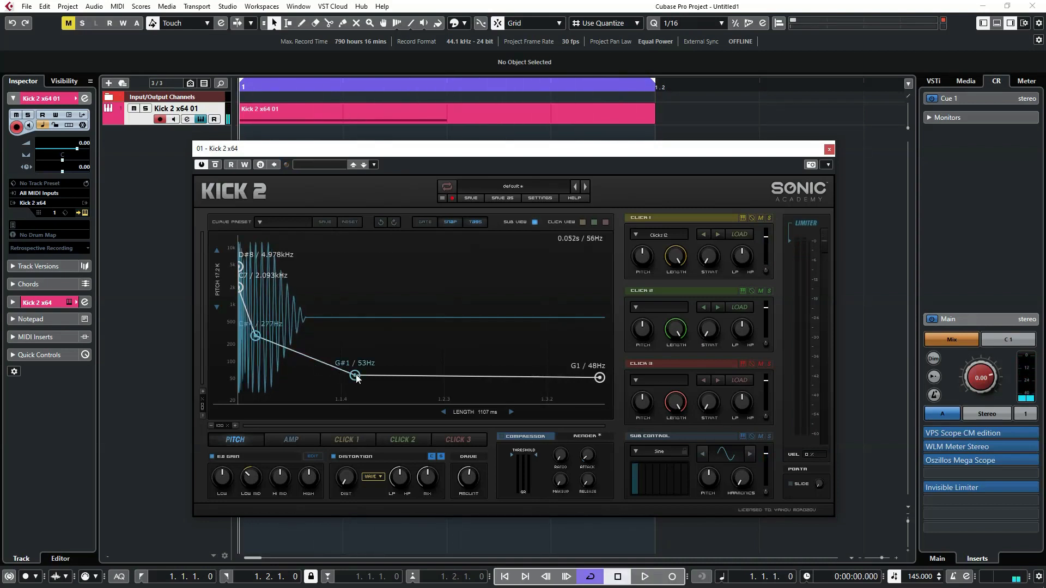
left_click_drag(357, 377, 446, 381)
Divide 207 by 2 in Calculator and return to the Kick 2 instrument
key("alt+Tab")
type("/2")
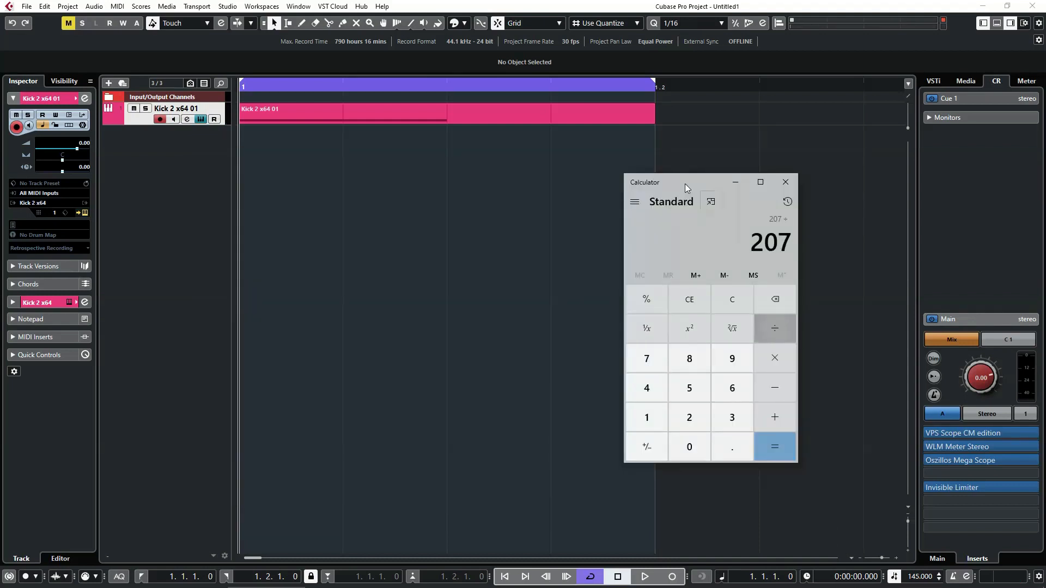
key("Return")
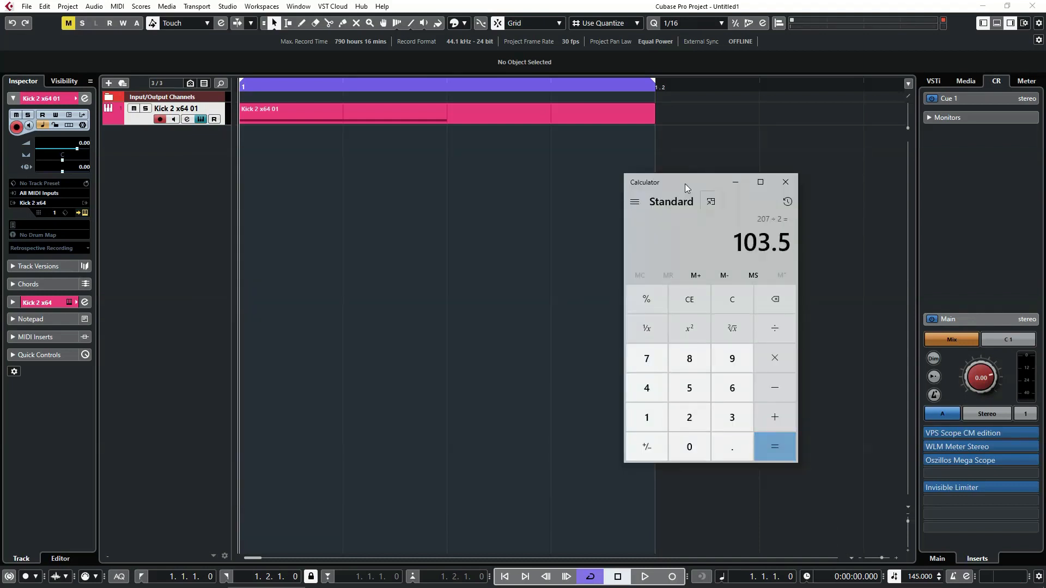
left_click(281, 178)
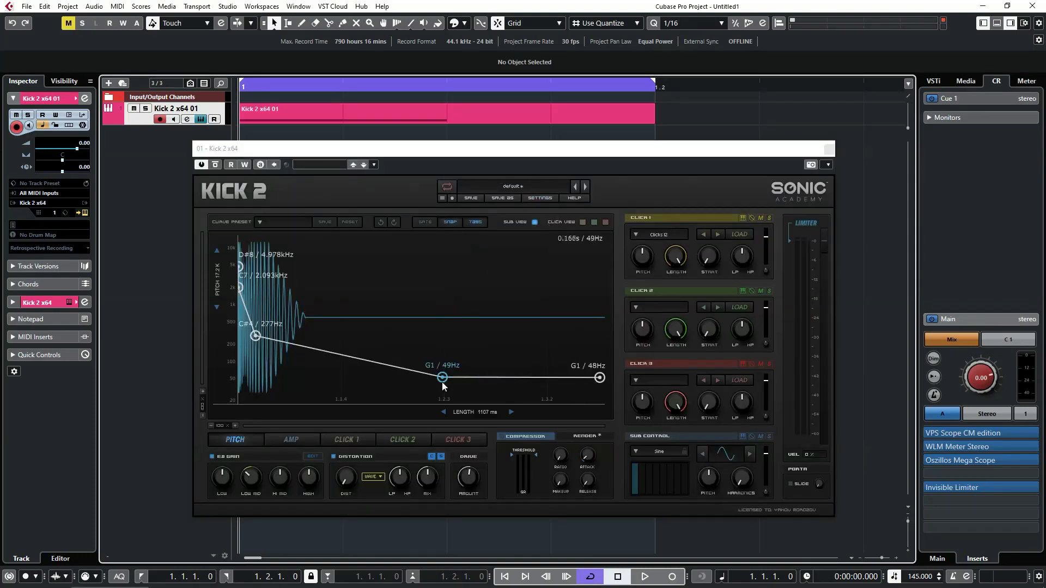
Move the low pitch node to about 0.1 s, set it and the end node to F1 (44 Hz), and play the loop
left_click_drag(443, 378, 404, 379)
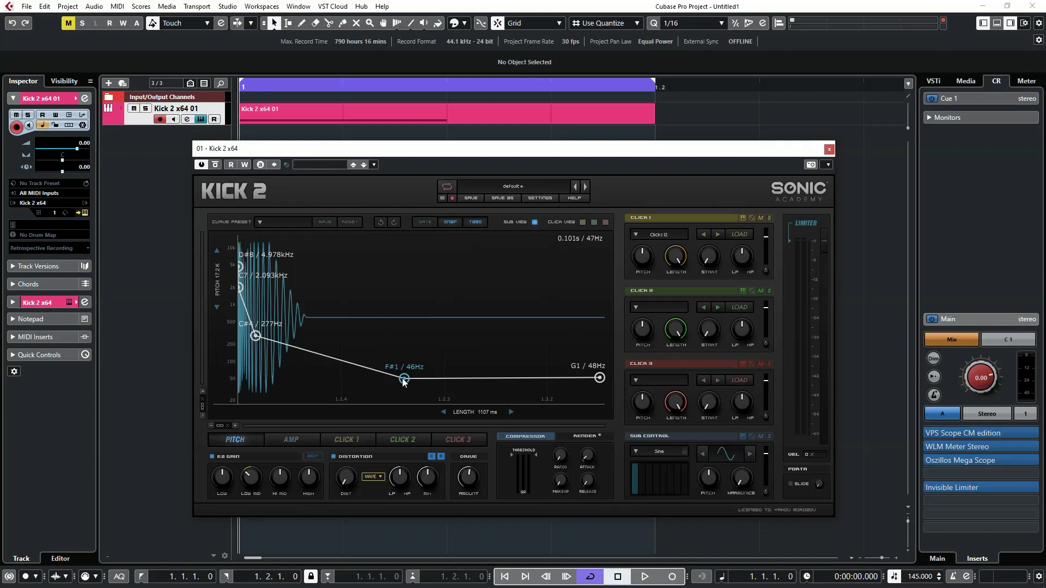
left_click(458, 320)
left_click_drag(601, 383, 601, 385)
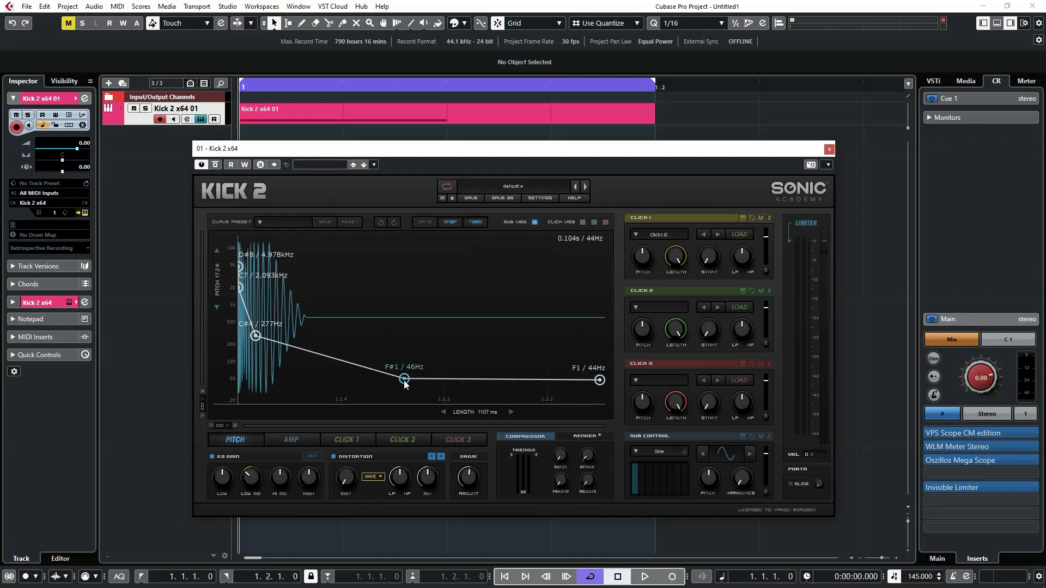
left_click_drag(404, 384, 405, 384)
key("space")
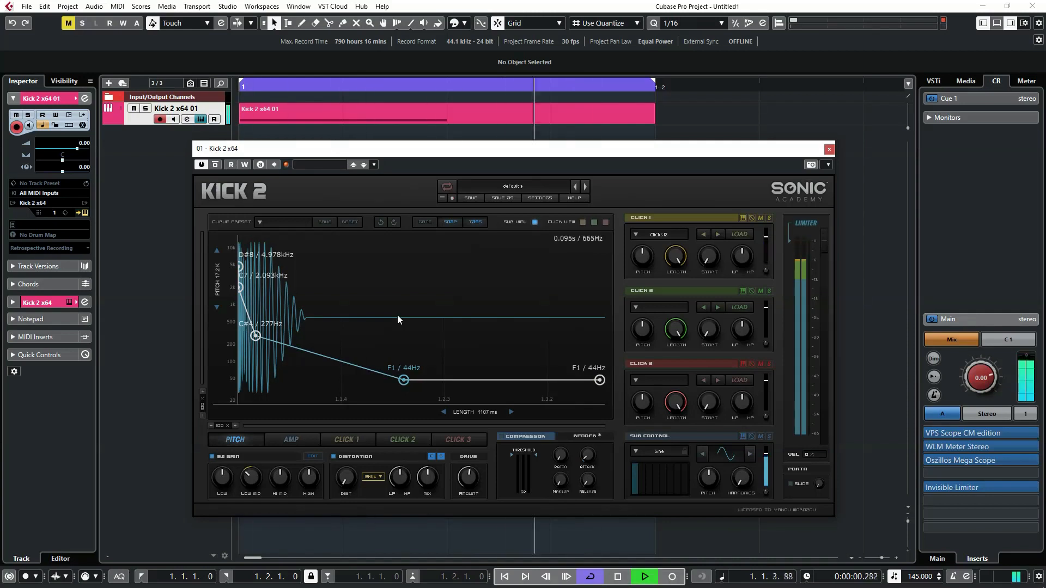
key("space")
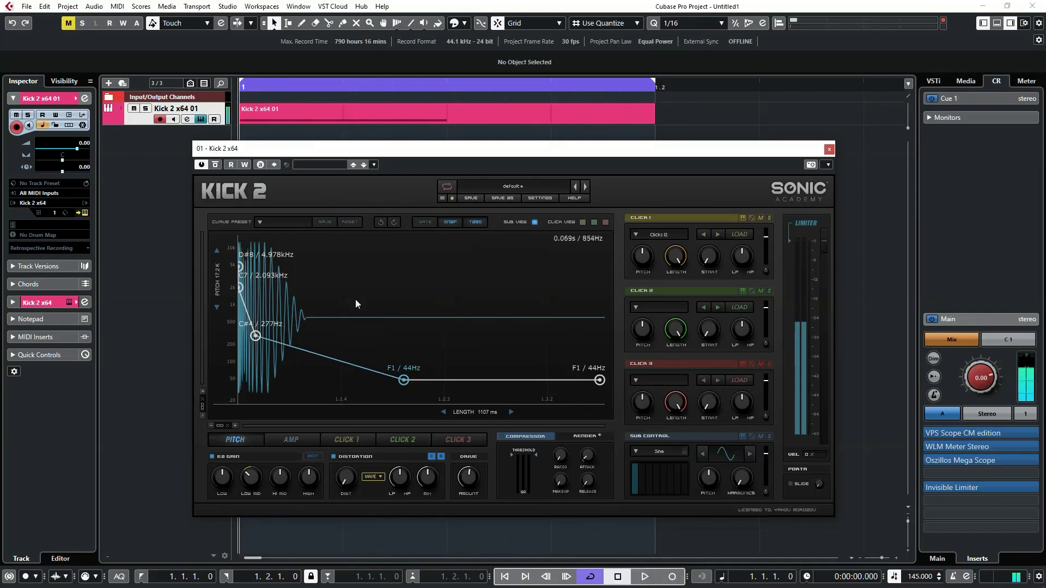
During playback, set the pitch node after C7 to D4 (294 Hz) and bow the curve toward the first F1 node upward
key("space")
mouse_move(257, 333)
left_mouse_down()
mouse_move(264, 346)
mouse_move(256, 338)
left_mouse_up()
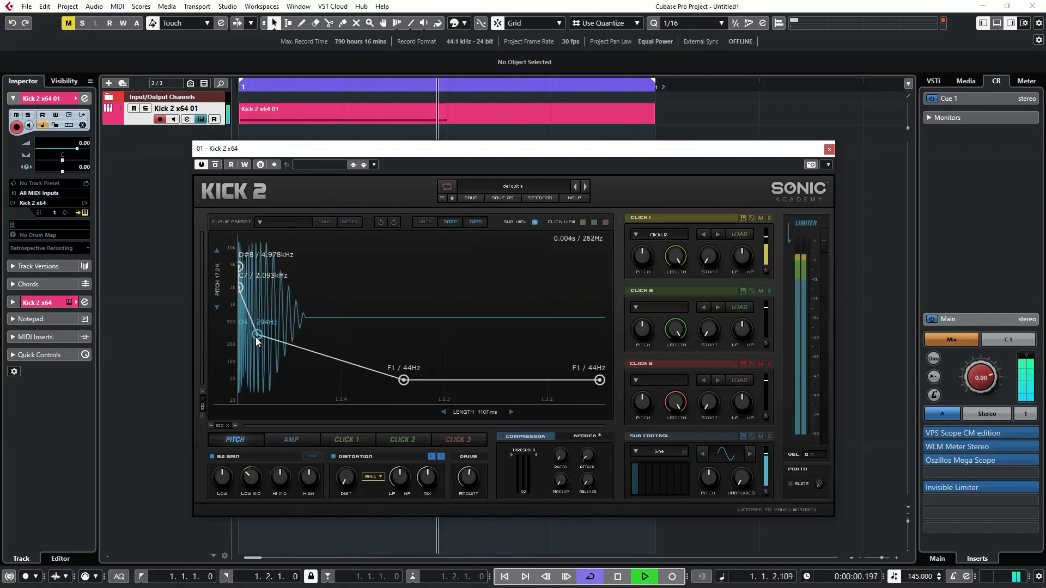
left_click_drag(330, 357, 333, 342)
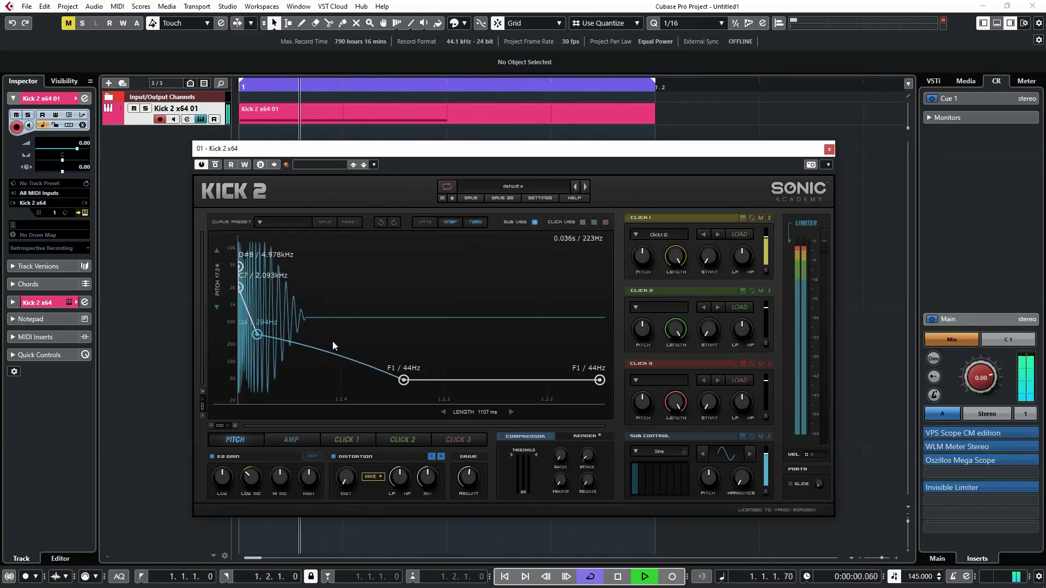
key("space")
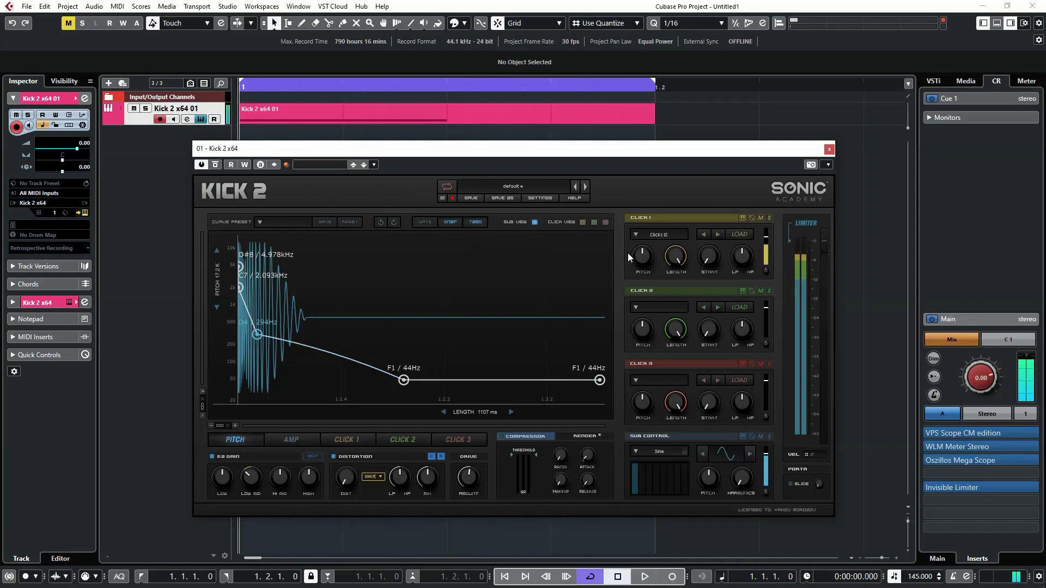
Load the factory Hats 07 sample into Click 1 and audition the following samples during playback up to Hats 10
left_click(656, 236)
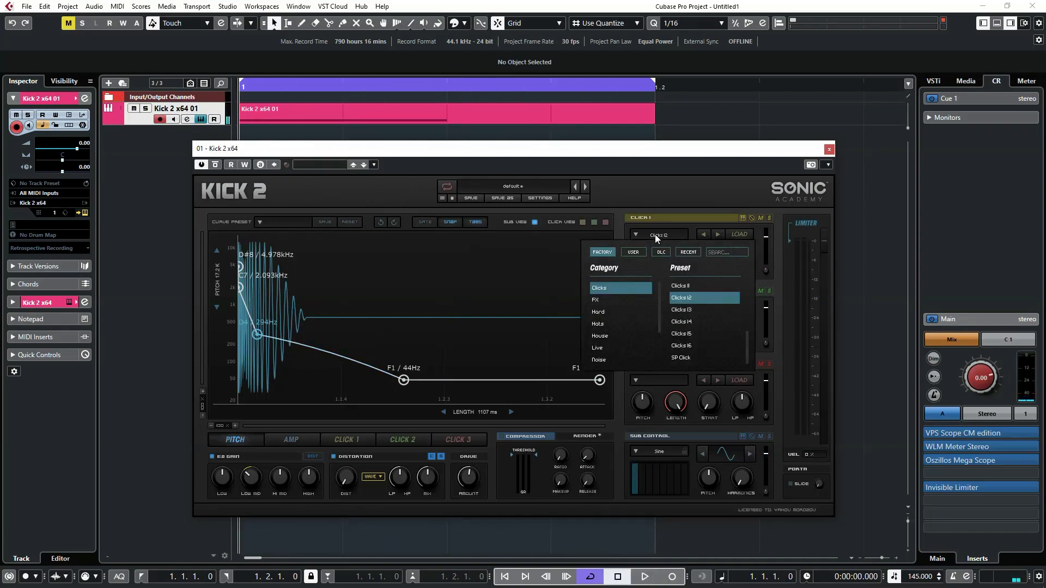
left_click(600, 324)
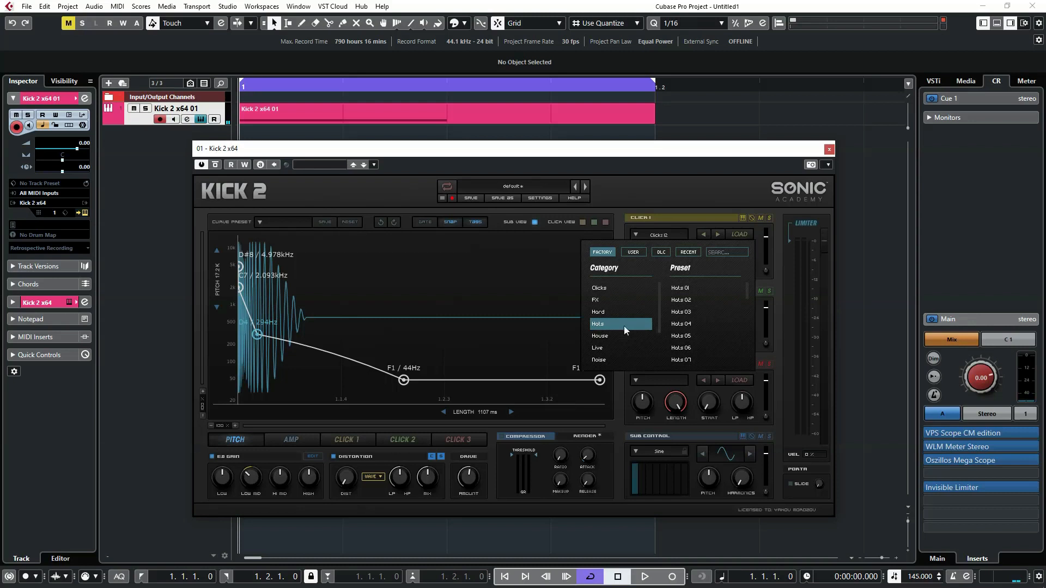
left_click(687, 359)
left_click(761, 276)
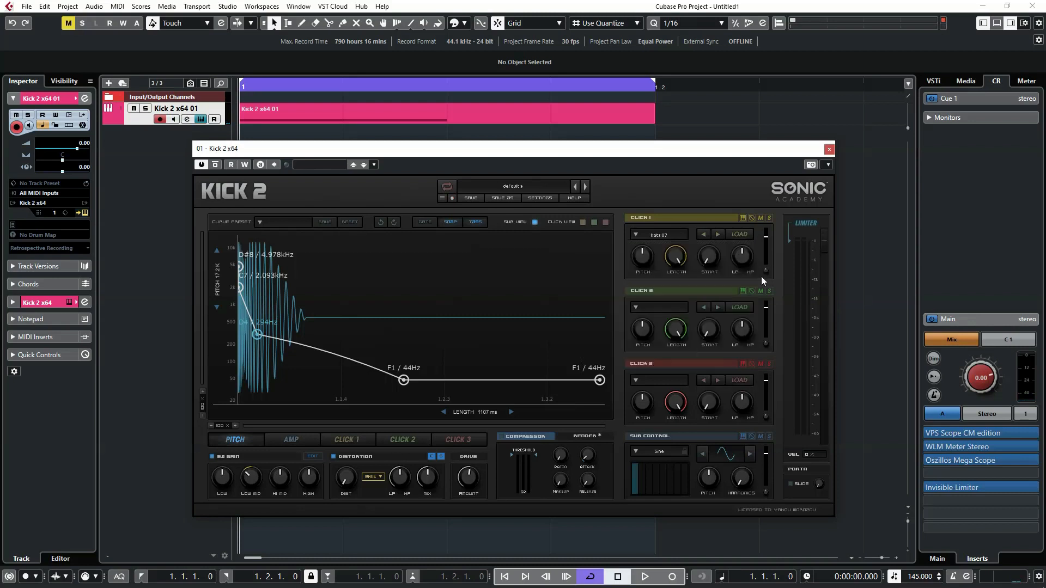
key("space")
left_click(719, 234)
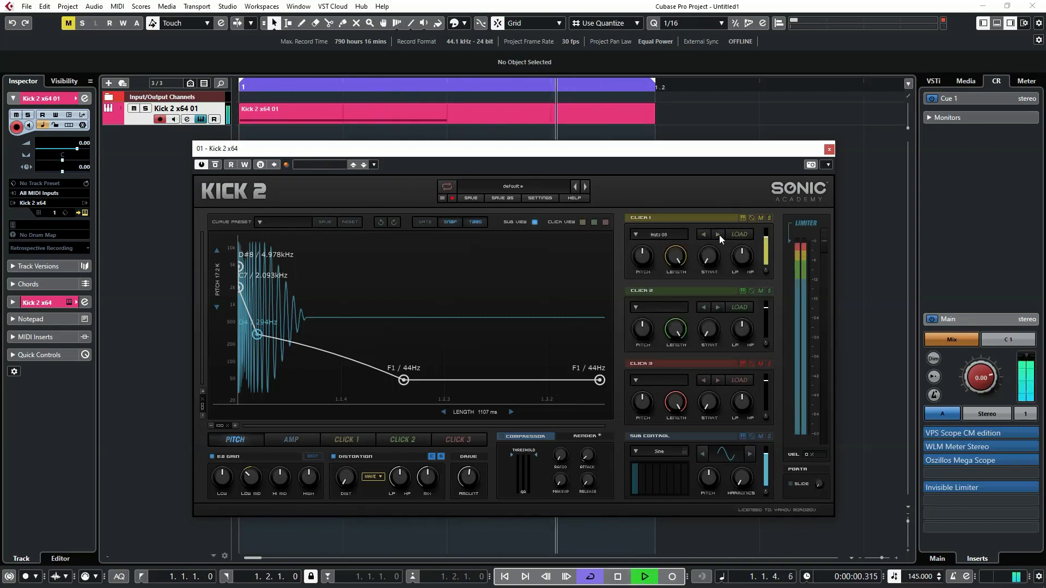
left_click(720, 234)
left_click(719, 234)
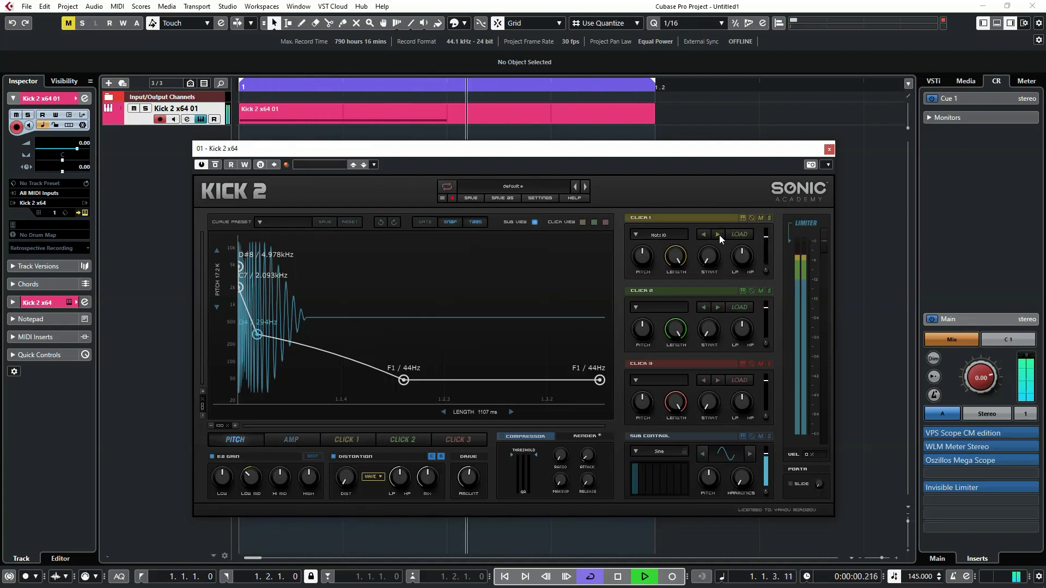
key("space")
Reshape the Click 1 envelope with an added node holding 1.0 at the start and another reaching 0.0 near the middle
left_click(354, 443)
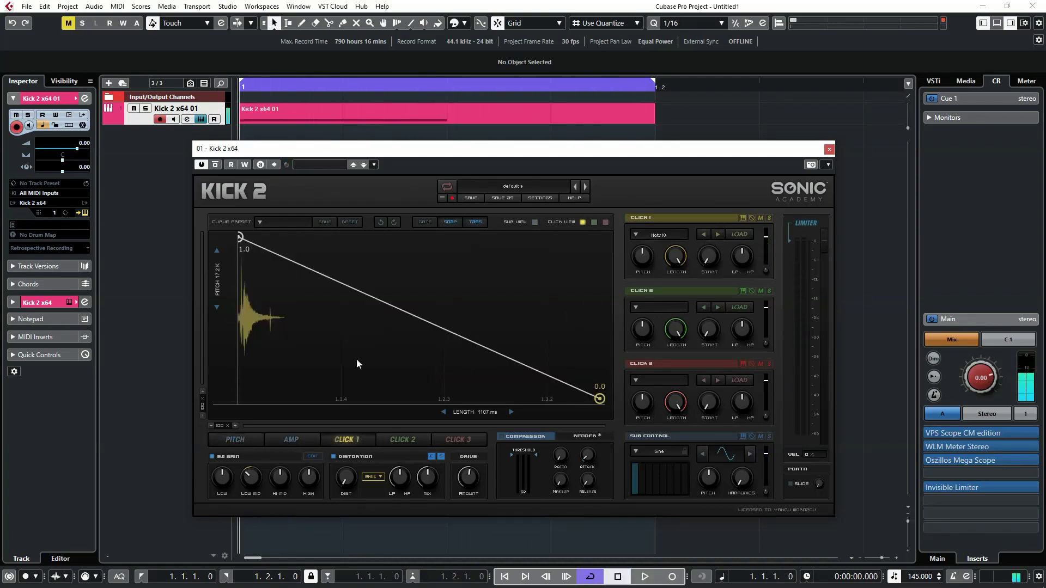
double_click(273, 254)
left_click_drag(273, 253, 282, 236)
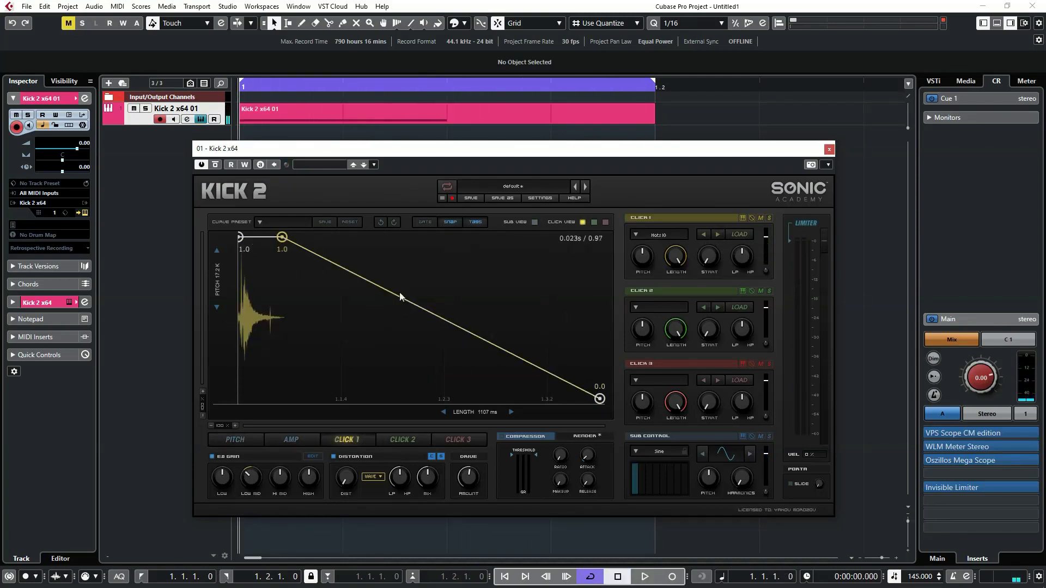
double_click(544, 370)
left_click_drag(544, 371, 417, 424)
While looping, raise Click 1's pitch to 5.0, shorten its length, increase its start, turn the filter toward HP, and fine-tune its envelope nodes
key("space")
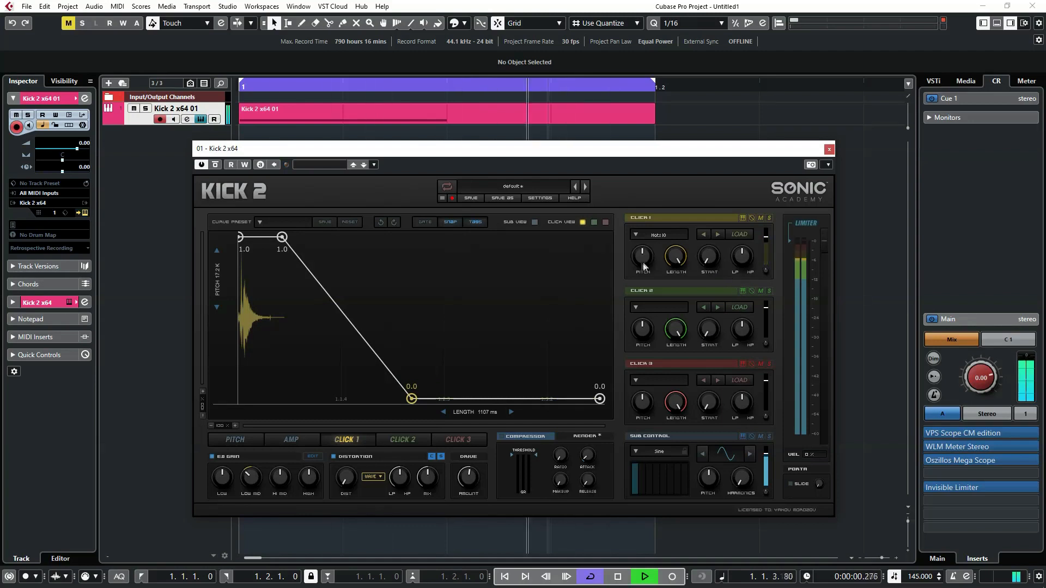
left_click_drag(642, 262, 675, 306)
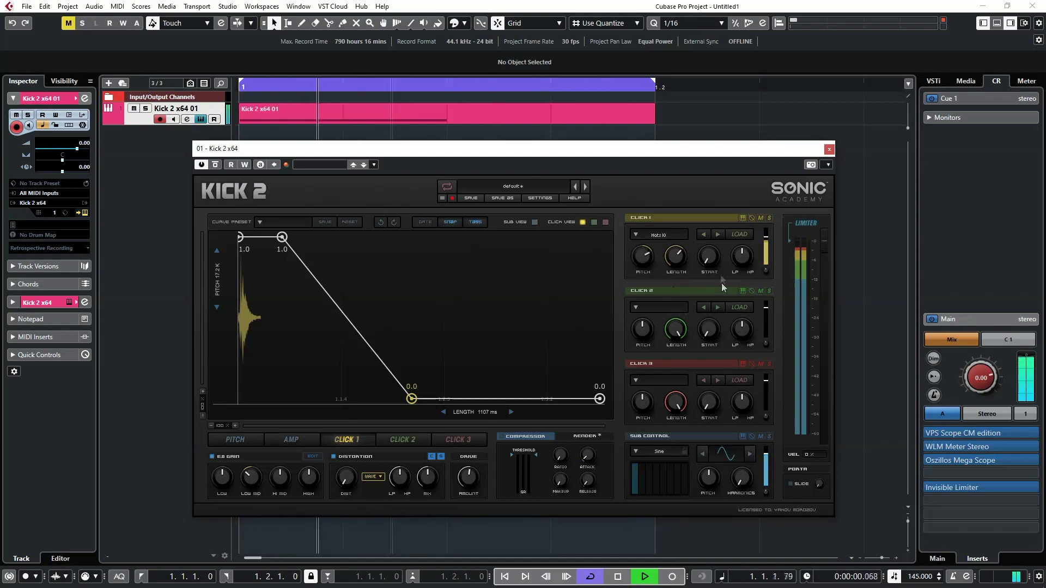
left_click_drag(713, 257, 756, 232)
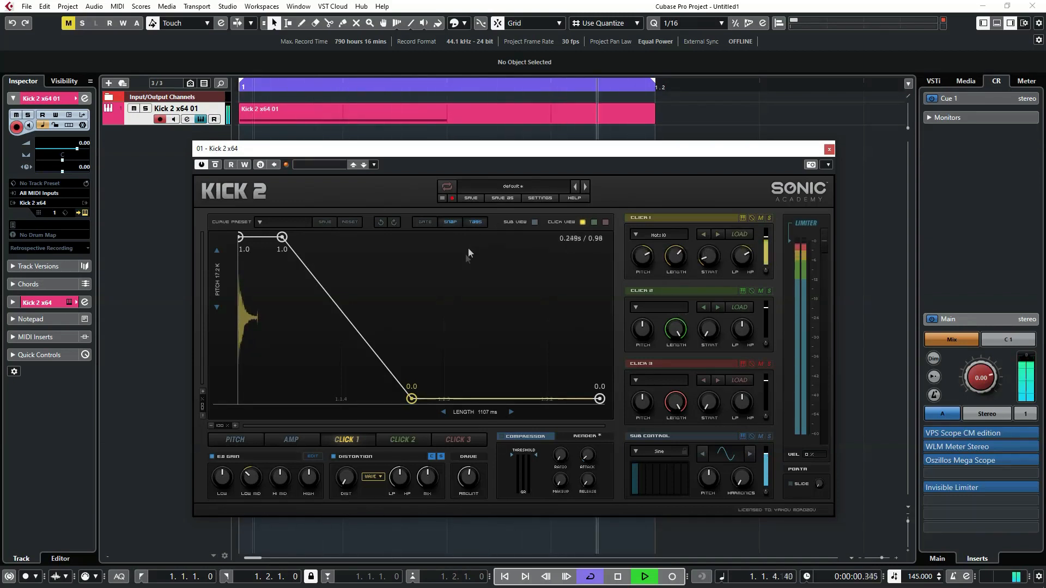
left_click_drag(414, 400, 419, 402)
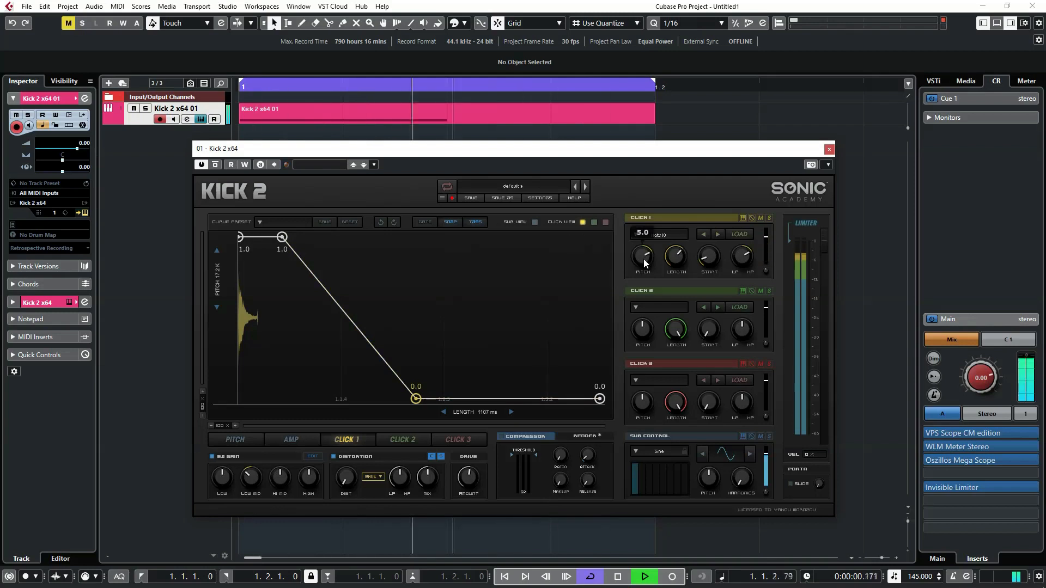
mouse_move(677, 260)
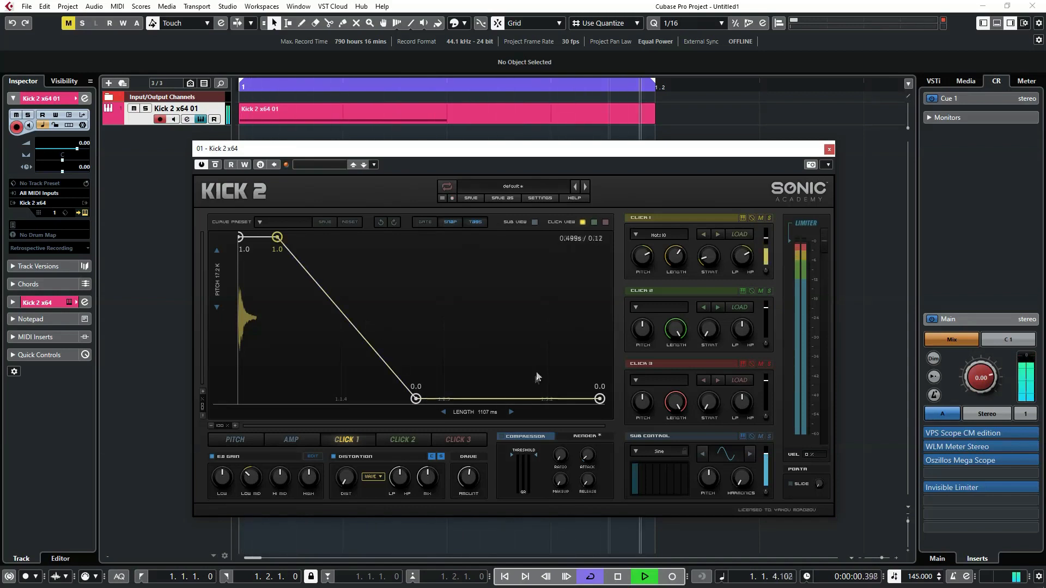
key("space")
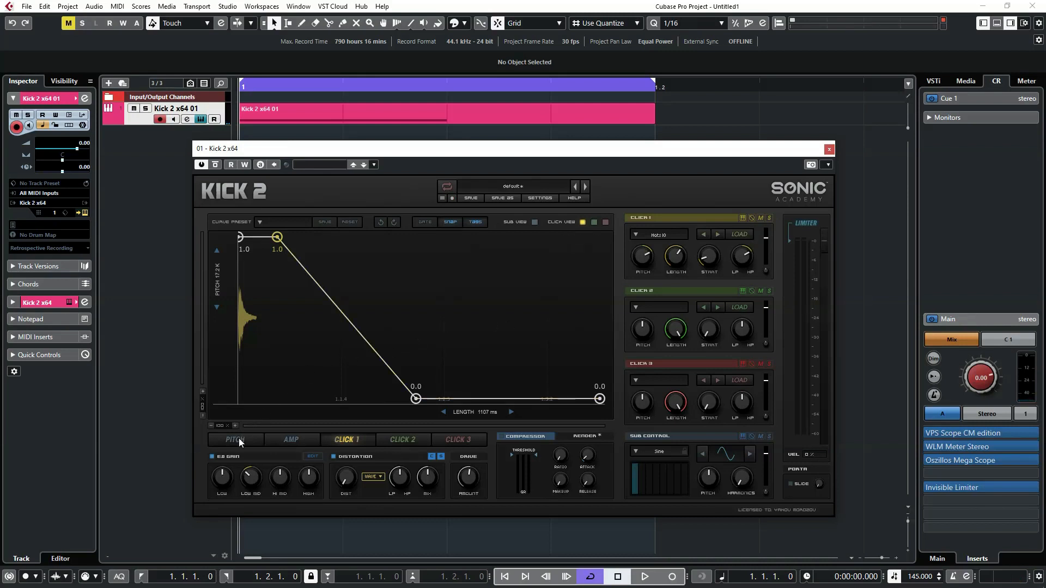
In the amp envelope, soften the attack by moving the first 1.0 node slightly later than the 0.0 start node
left_click(285, 440)
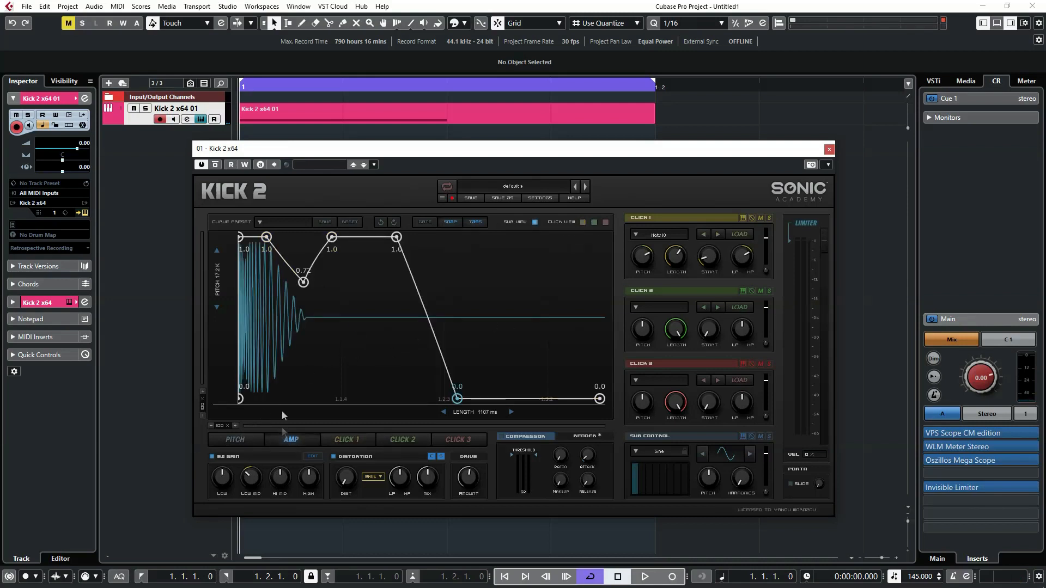
left_click(235, 426)
left_click(236, 425)
left_click(236, 425)
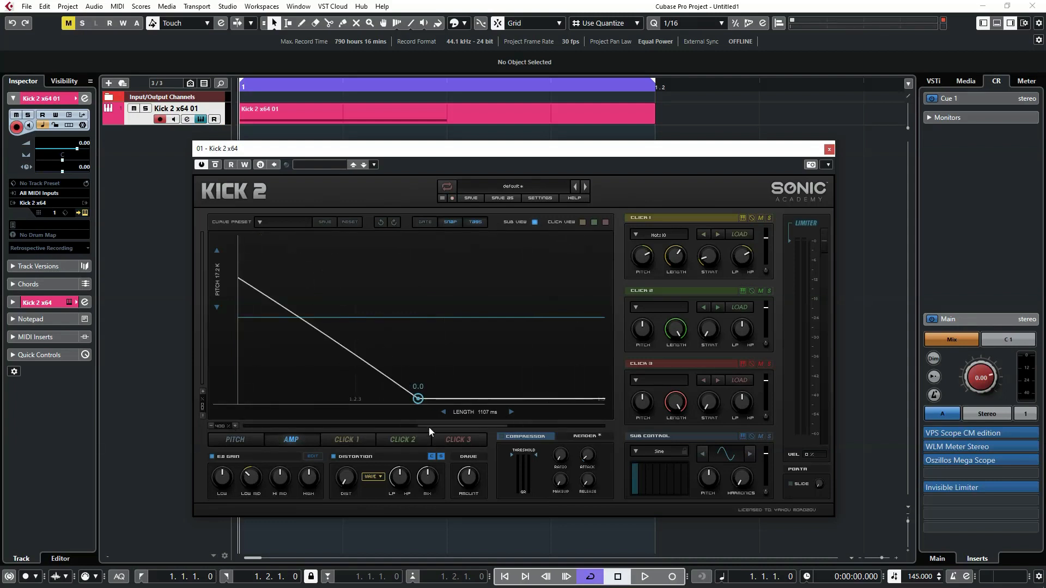
left_click_drag(429, 427, 216, 404)
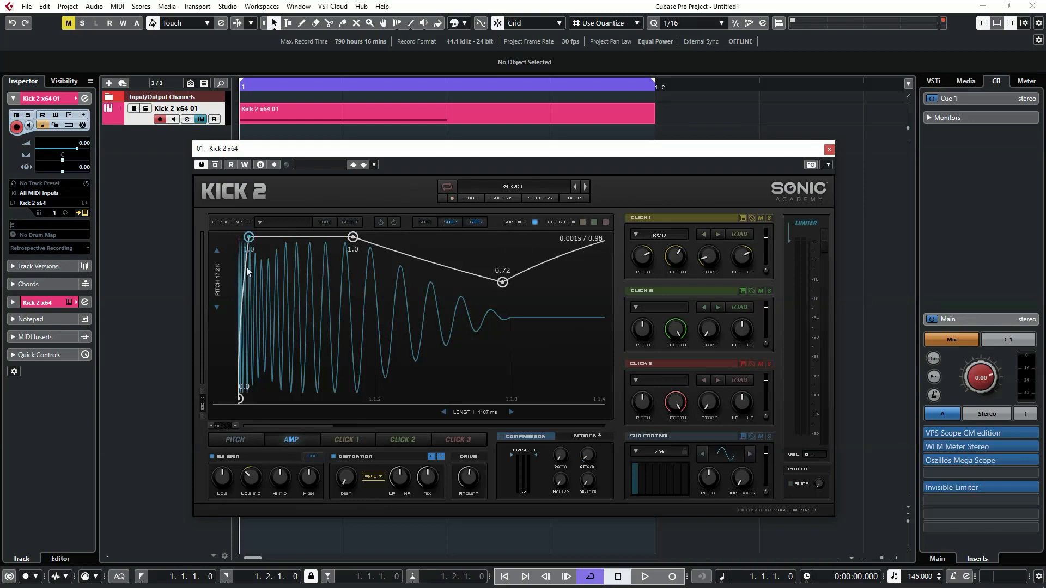
left_click(211, 425)
left_click(212, 426)
left_click(212, 425)
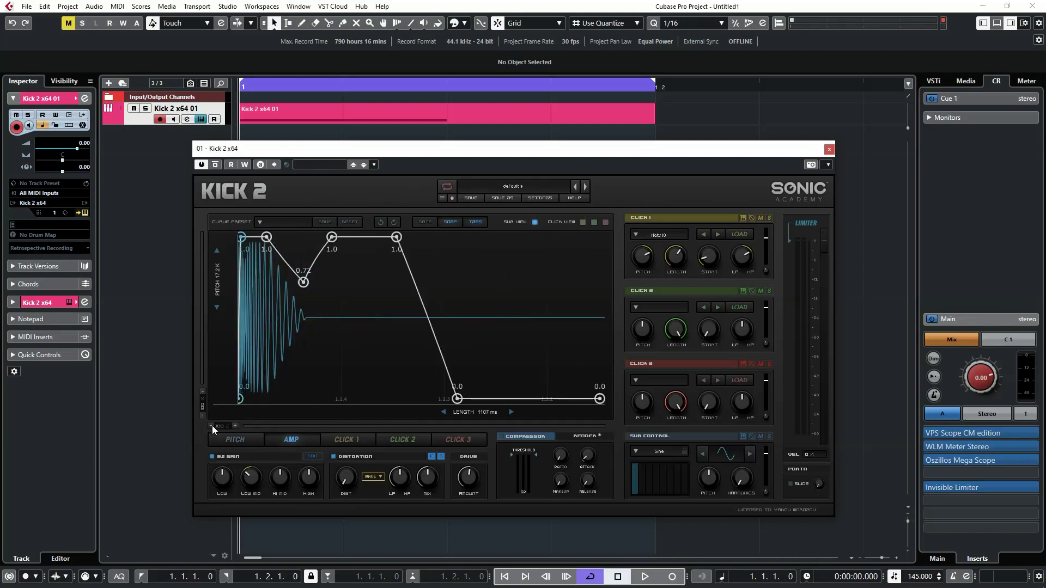
While looping playback, pull the amp envelope's first 1.0 node slightly closer to the start and fine-tune Click 1's LP/HP filter
key("space")
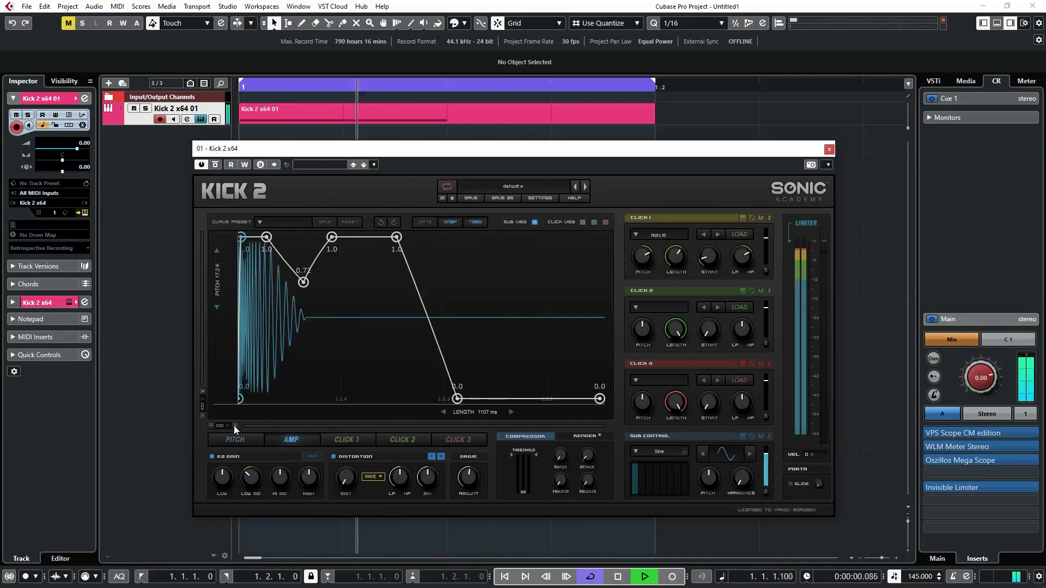
left_click(235, 426)
left_click(235, 425)
left_click(235, 425)
left_click(235, 426)
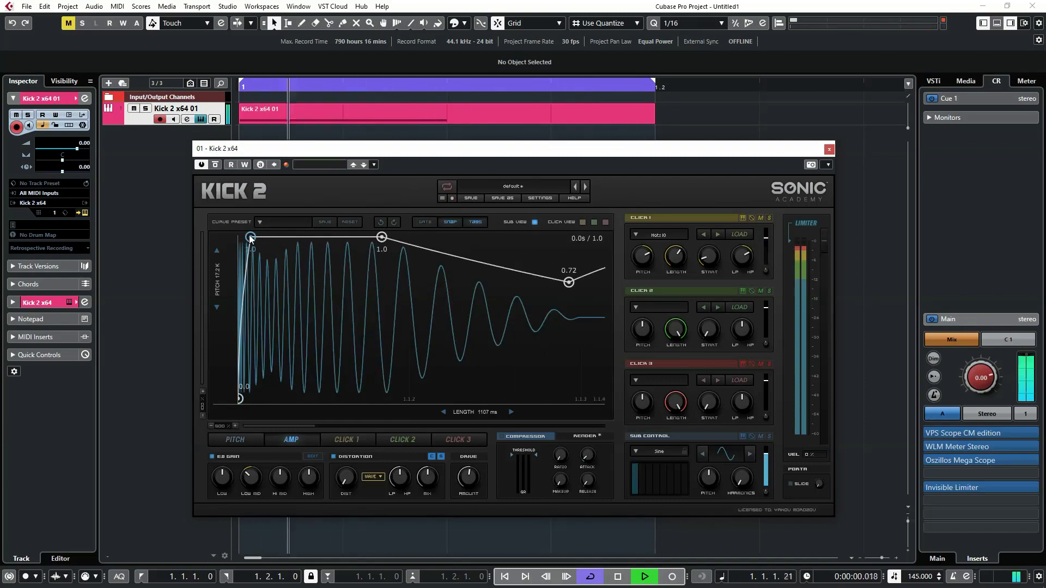
left_click_drag(247, 235, 245, 234)
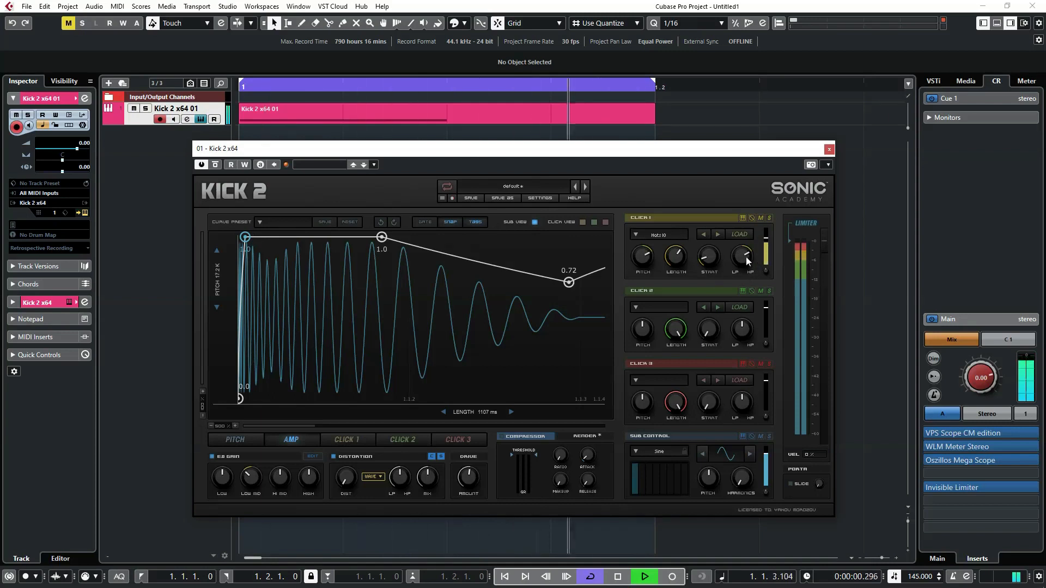
left_click_drag(744, 258, 744, 257)
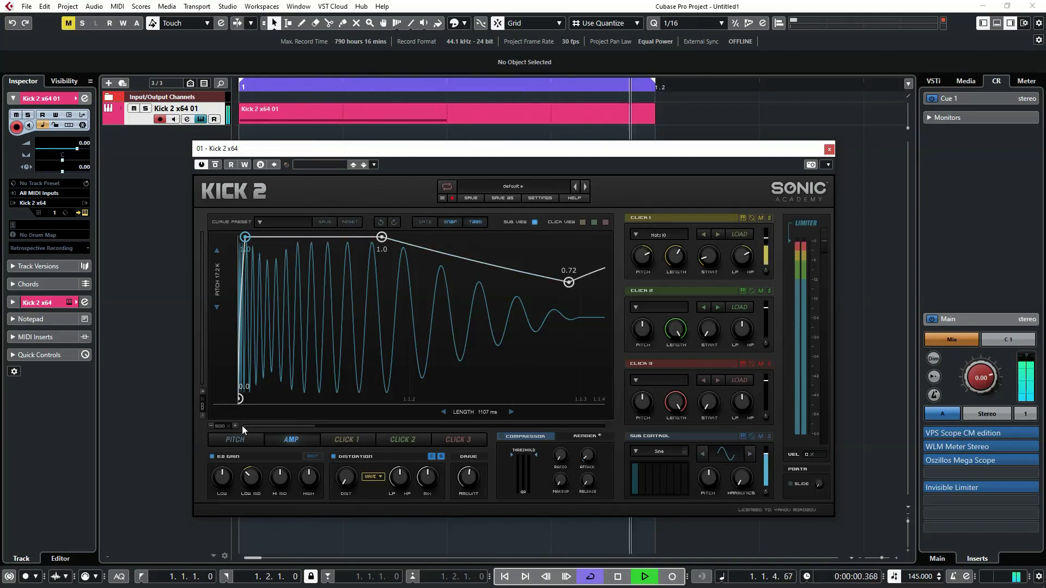
In the pitch envelope, shift the D4 (294 Hz) node slightly later during playback, keeping its pitch
left_click(211, 425)
left_click(211, 426)
left_click(212, 426)
left_click(212, 425)
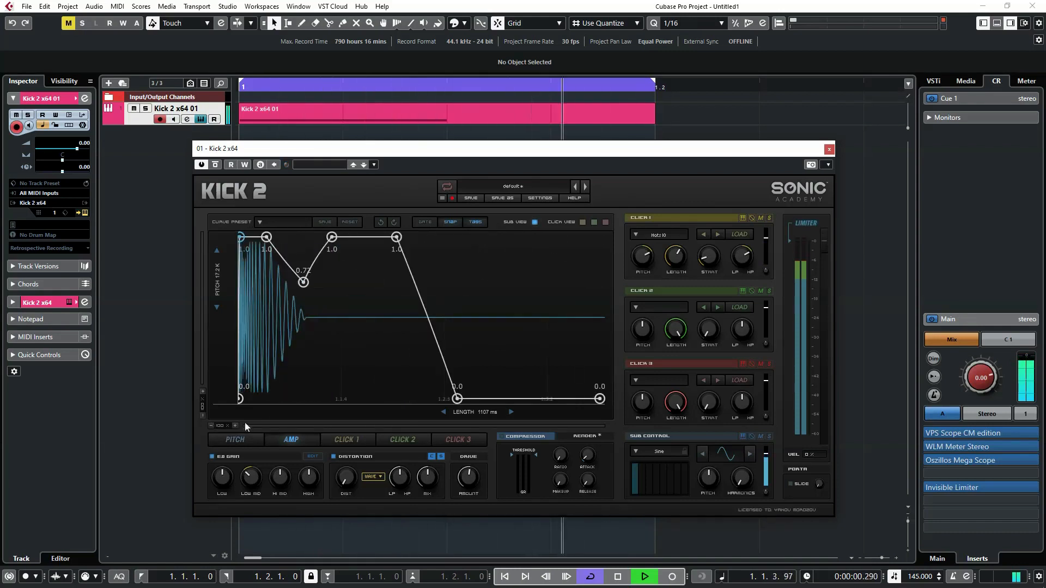
left_click(246, 439)
left_click_drag(257, 335, 254, 335)
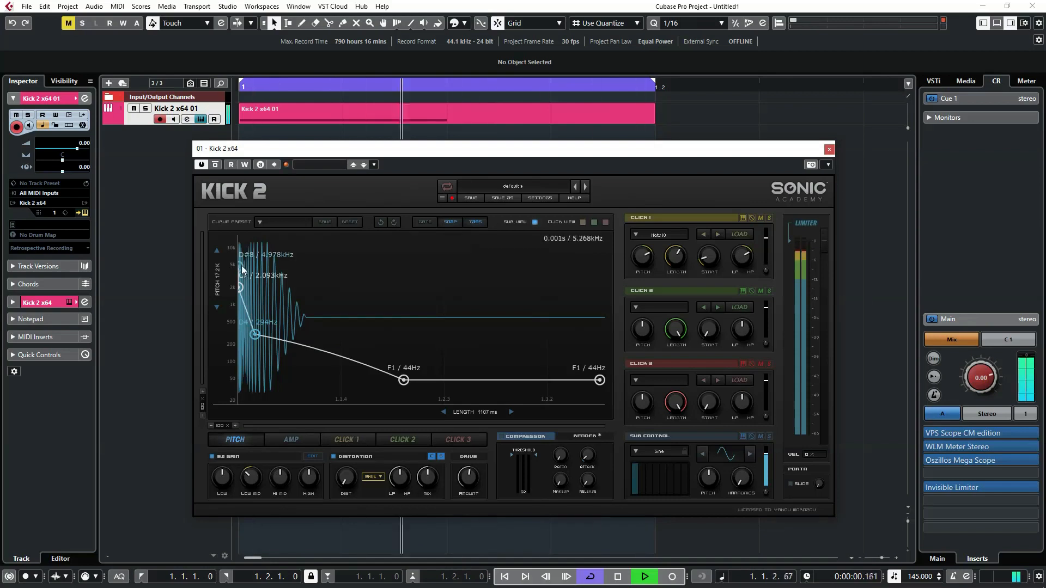
left_click_drag(258, 333, 259, 333)
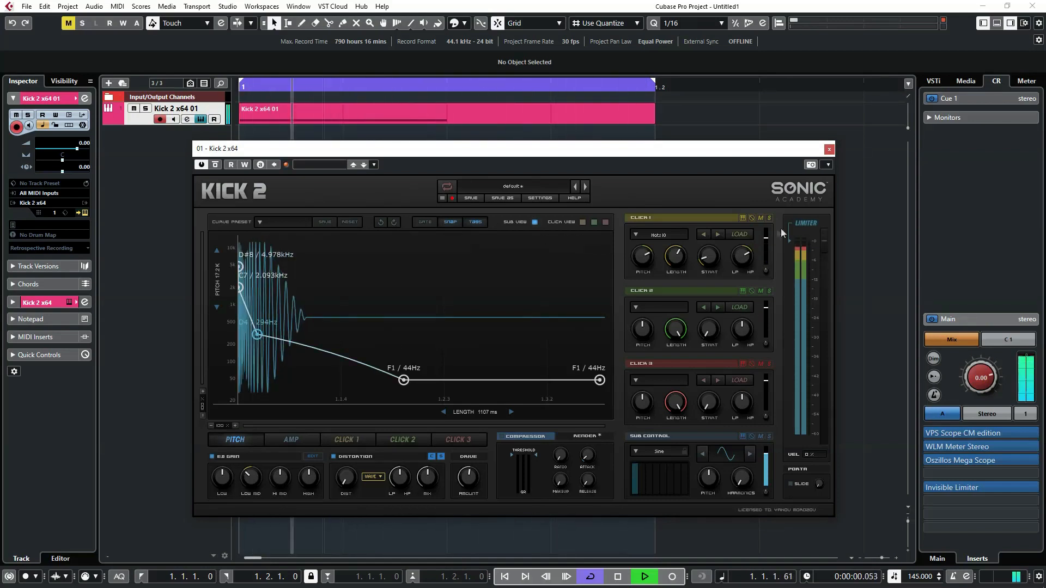
Lower Click 1's volume slightly and replay the loop to audition the balance
left_click_drag(765, 238, 766, 243)
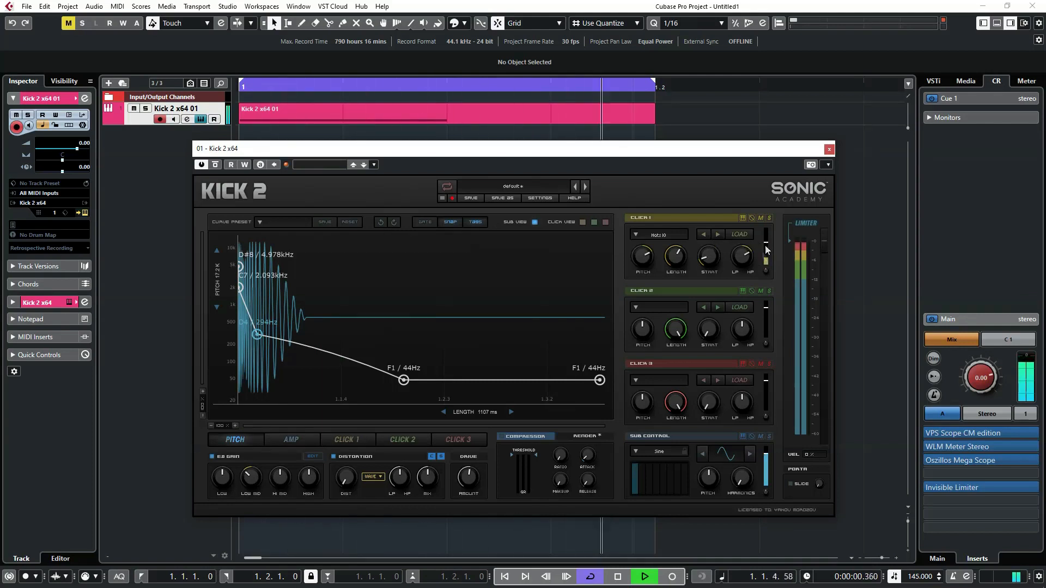
key("space")
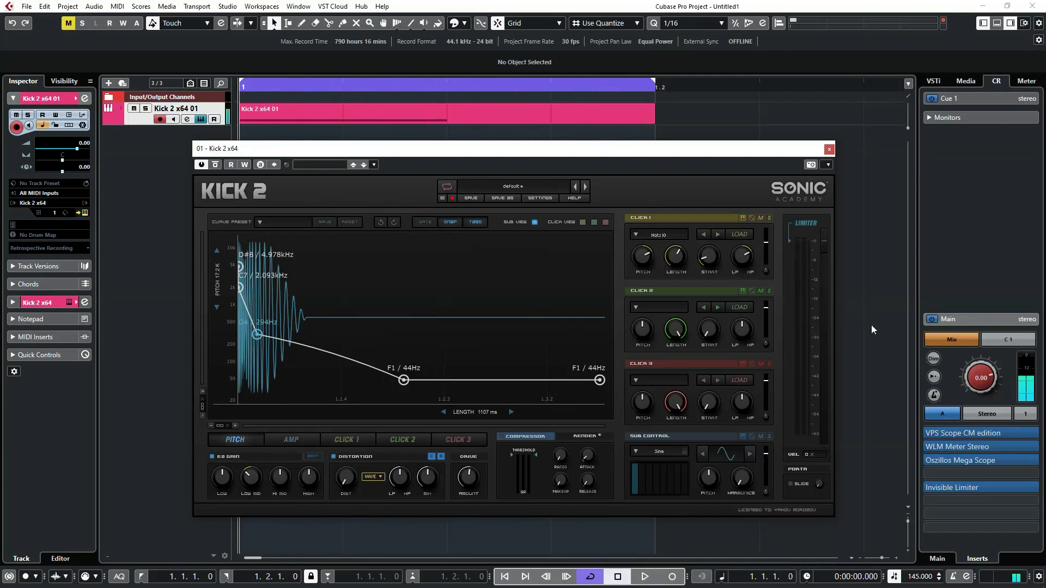
key("space")
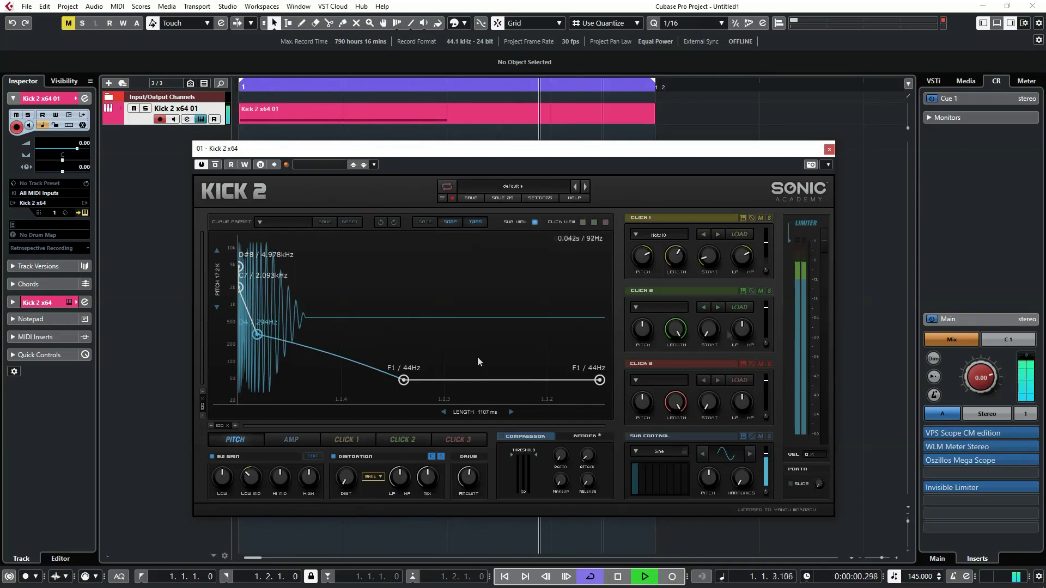
key("space")
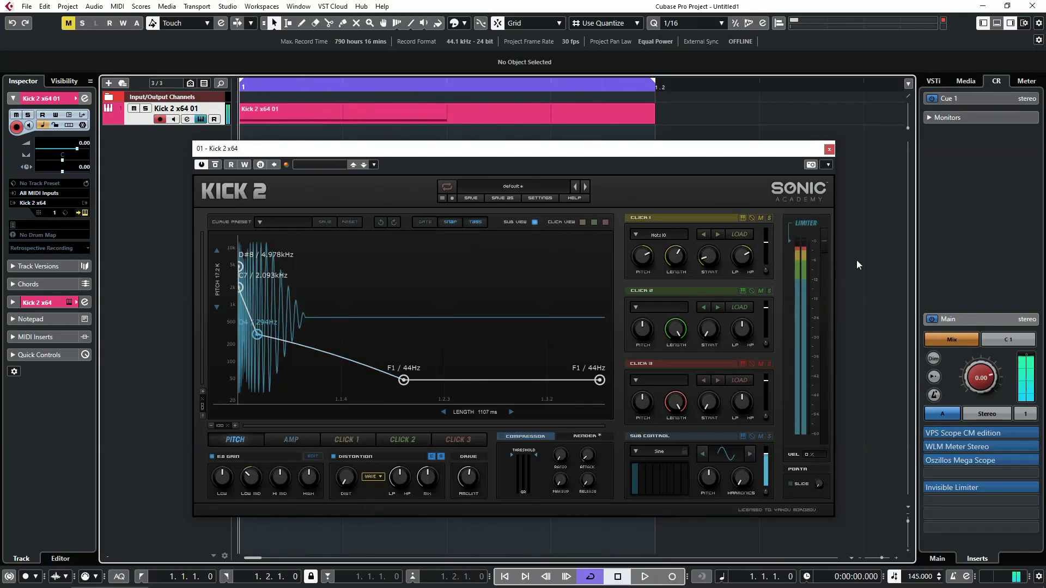
Disable the distortion and EQ gain sections and play the loop without them
left_click(334, 457)
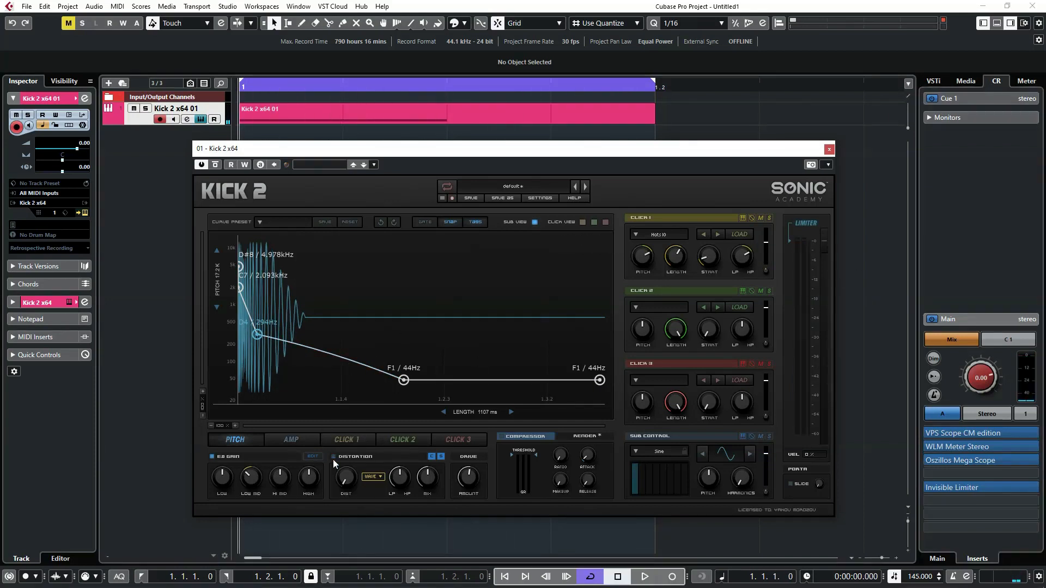
left_click(212, 457)
key("space")
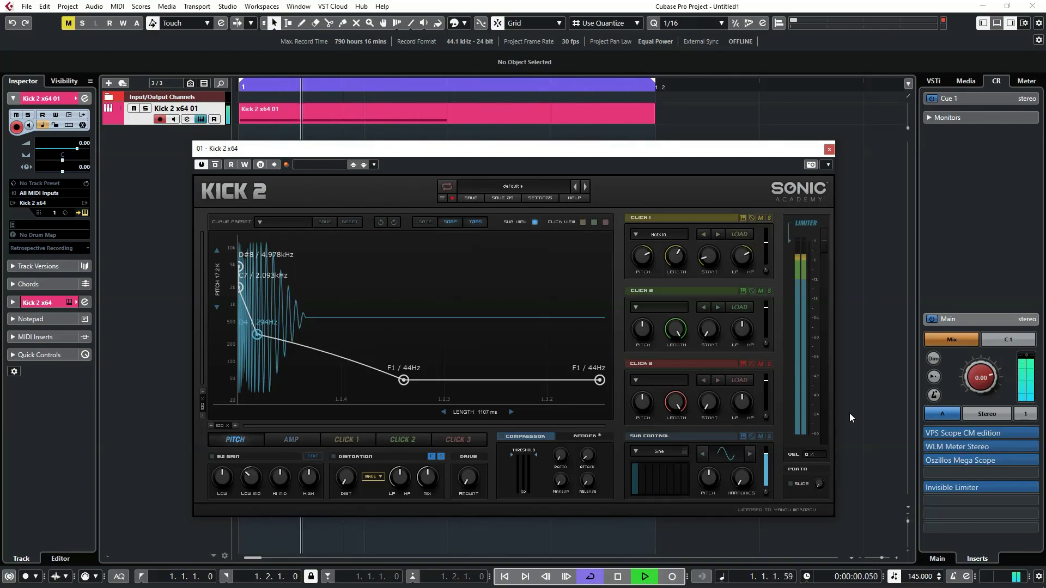
Raise the C7 node of the pitch envelope to 2.637 kHz during playback, and stop the loop
left_click_drag(241, 286, 240, 283)
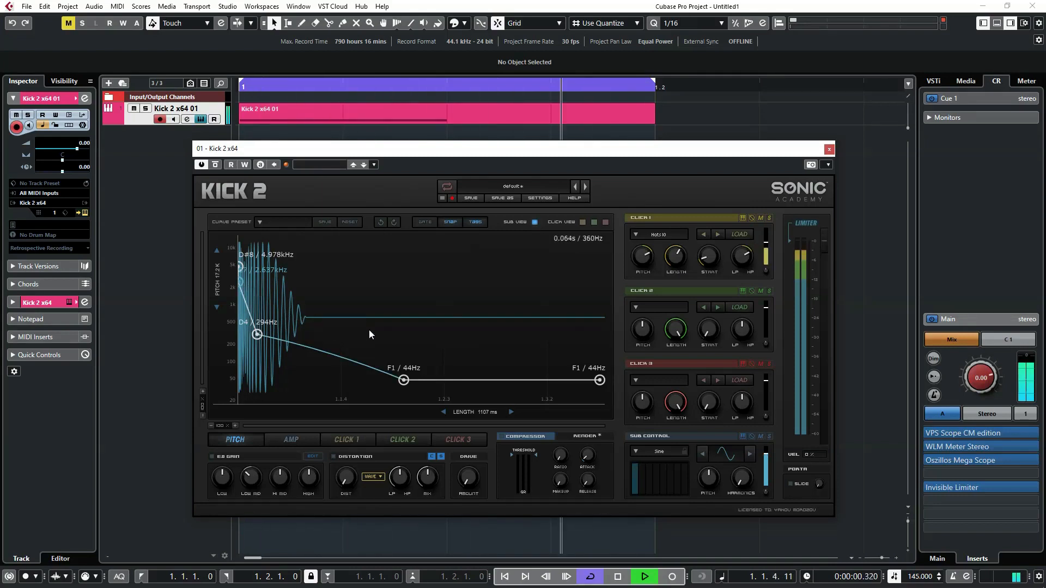
key("space")
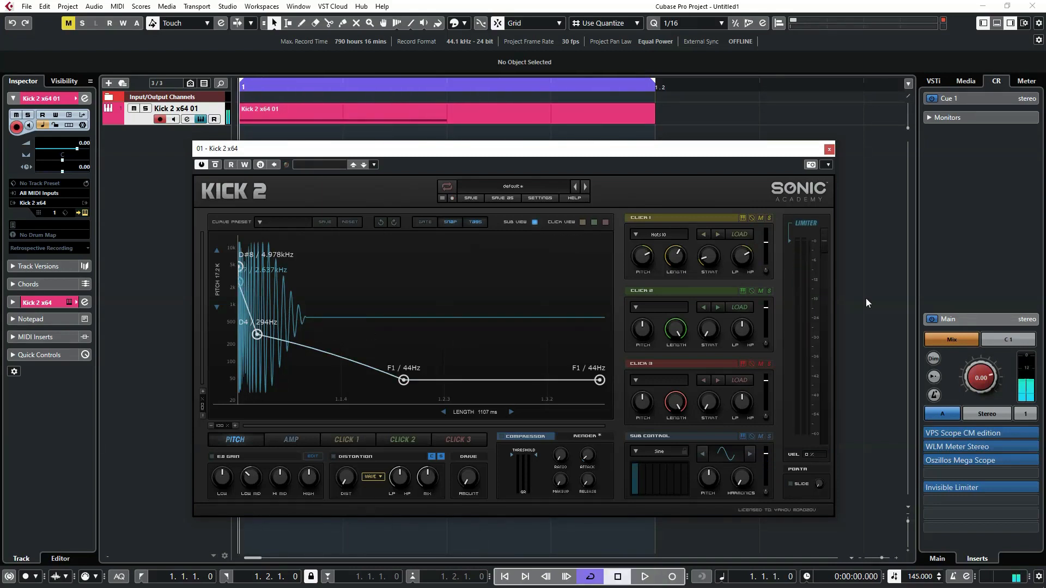